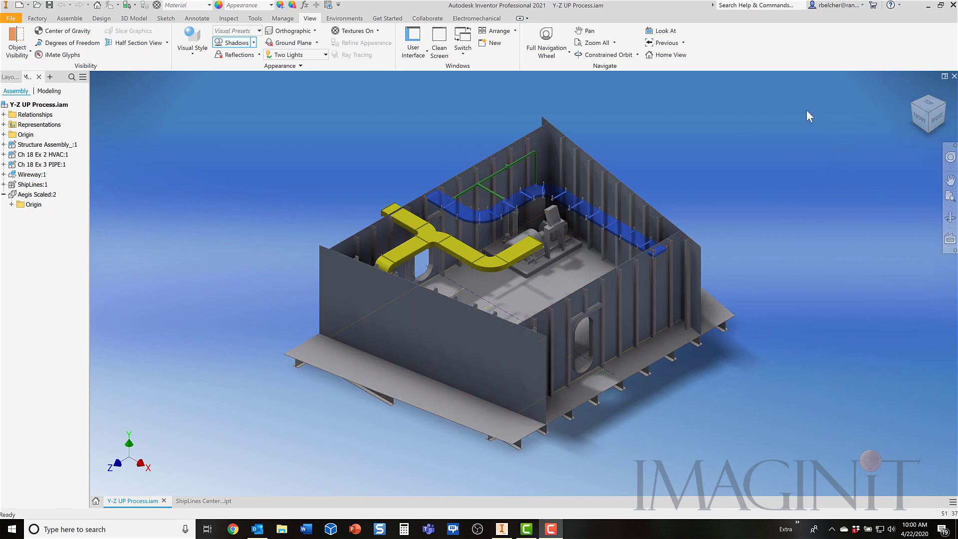
Step: Make the Center Point in the Y-Z UP Process assembly's Origin folder visible
scroll(775, 190, down, 10)
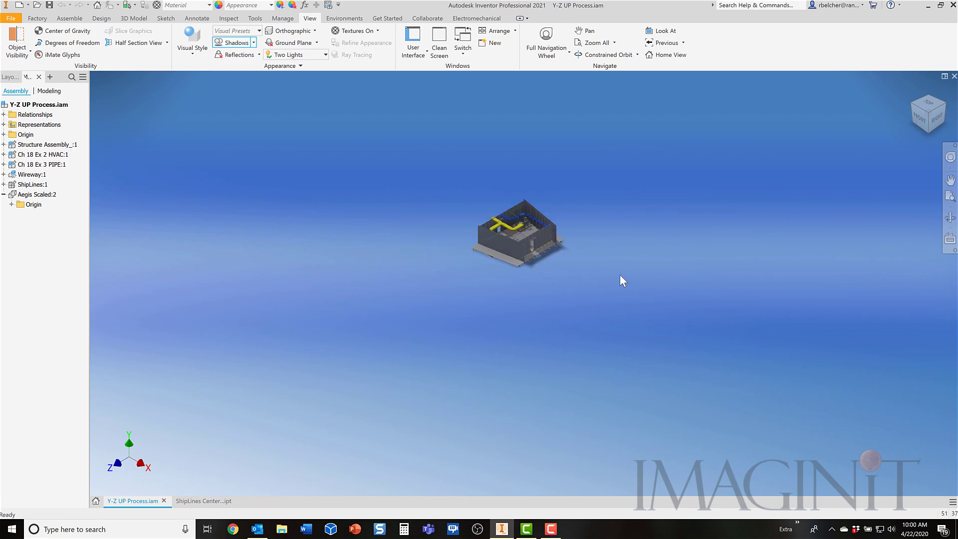
click(4, 135)
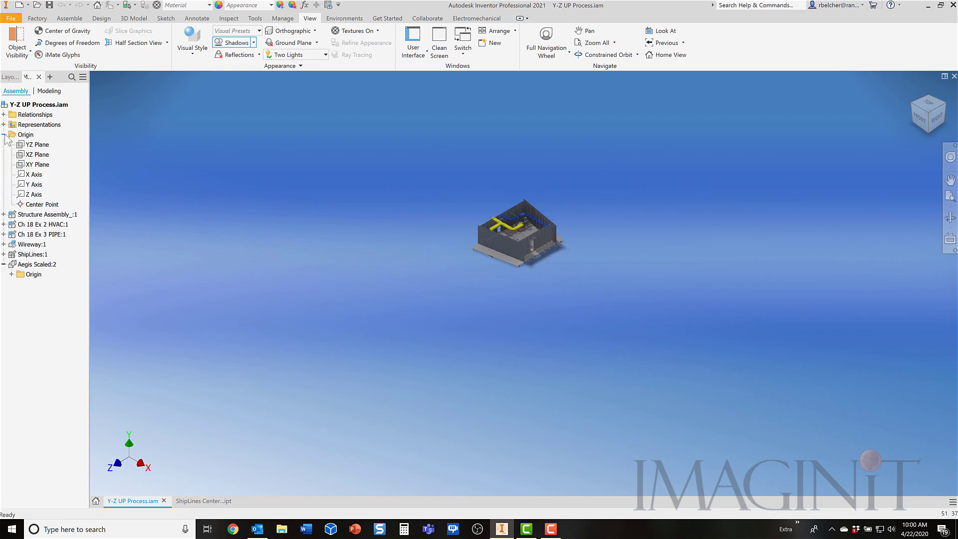
right_click(51, 207)
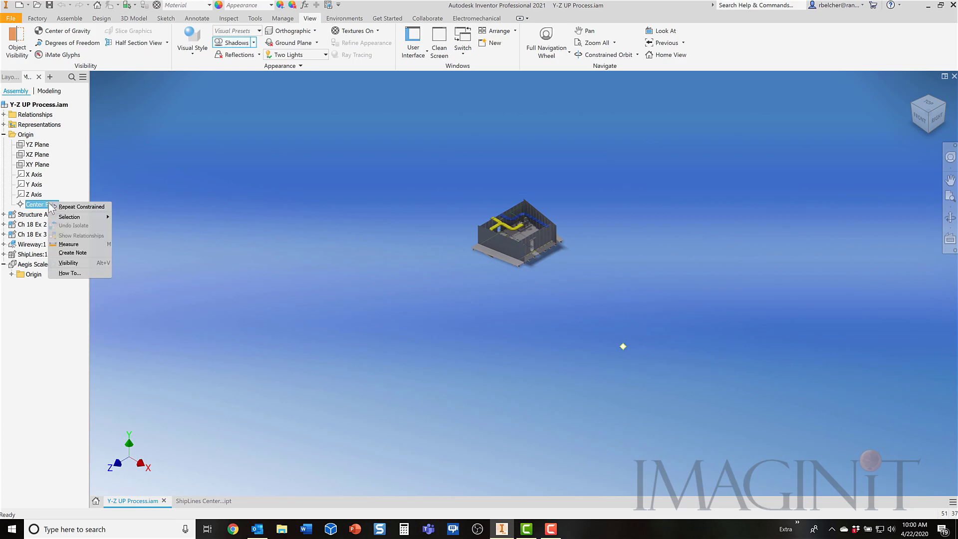
click(68, 263)
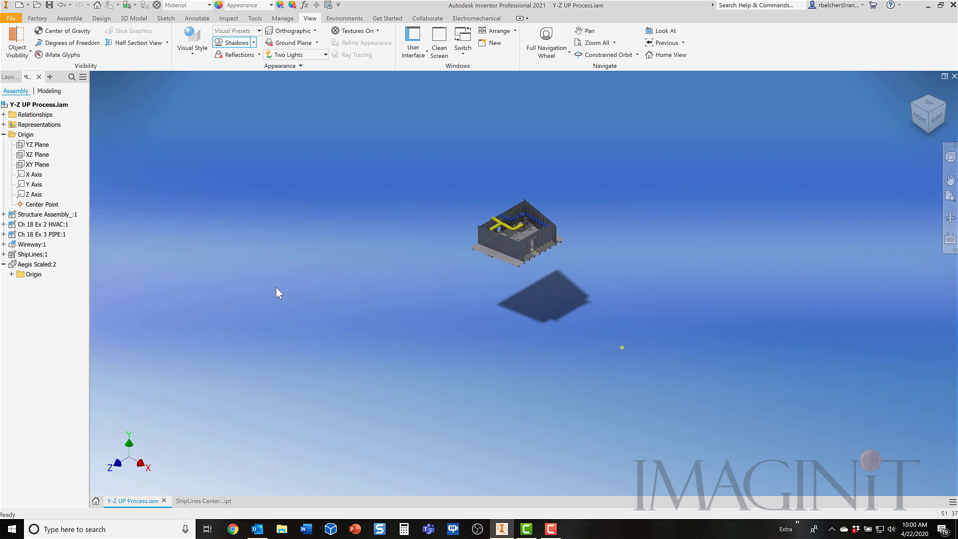
Step: Turn on the visibility of the ShipLines component and look at the assembly from the front
click(920, 119)
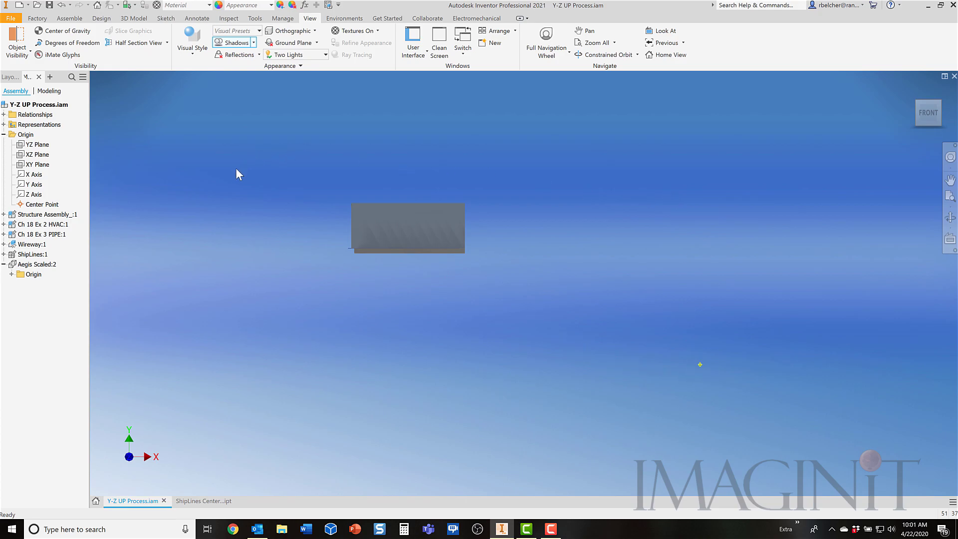
right_click(37, 254)
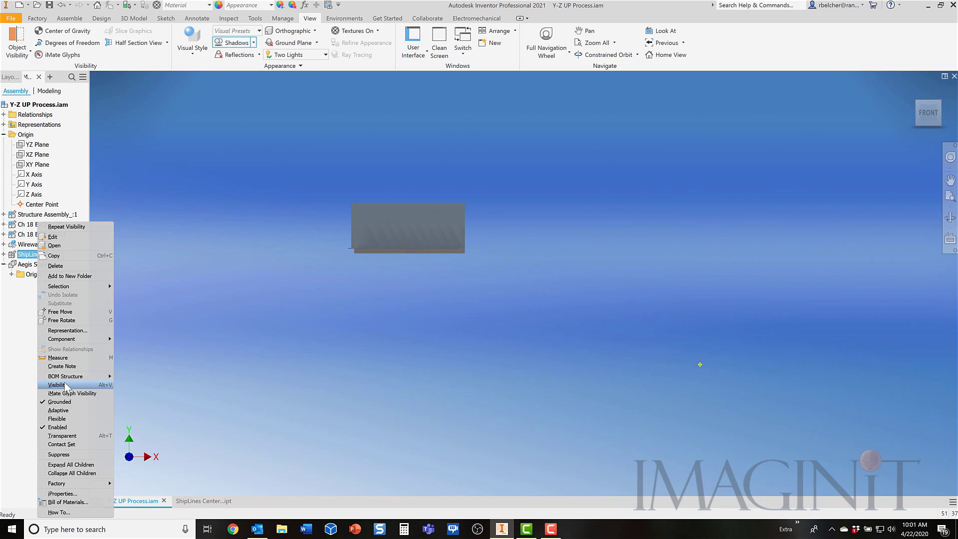
click(140, 398)
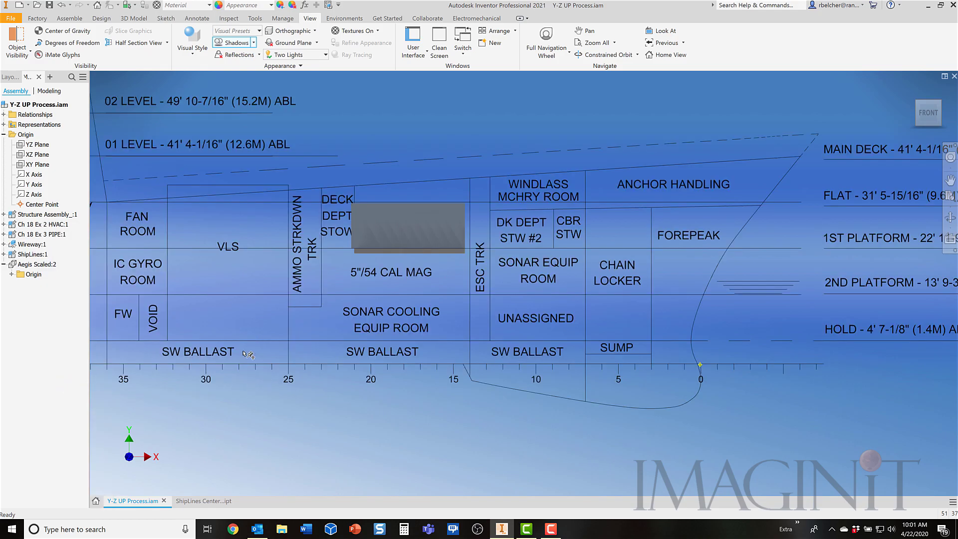
Step: Examine where the origin point and the modelled compartment sit within the ship lines, around frame 0 and in 3D
scroll(334, 433, down, 3)
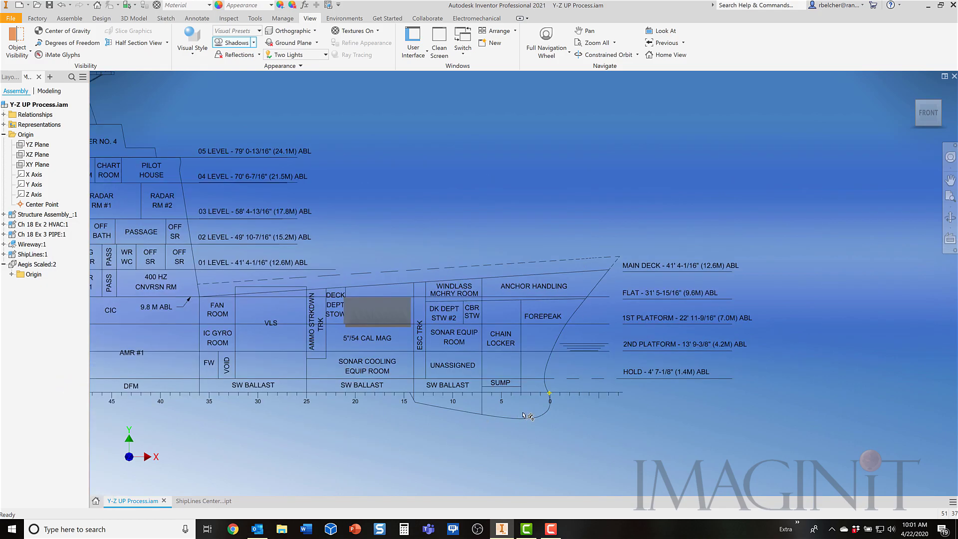
scroll(574, 397, up, 3)
scroll(579, 397, up, 3)
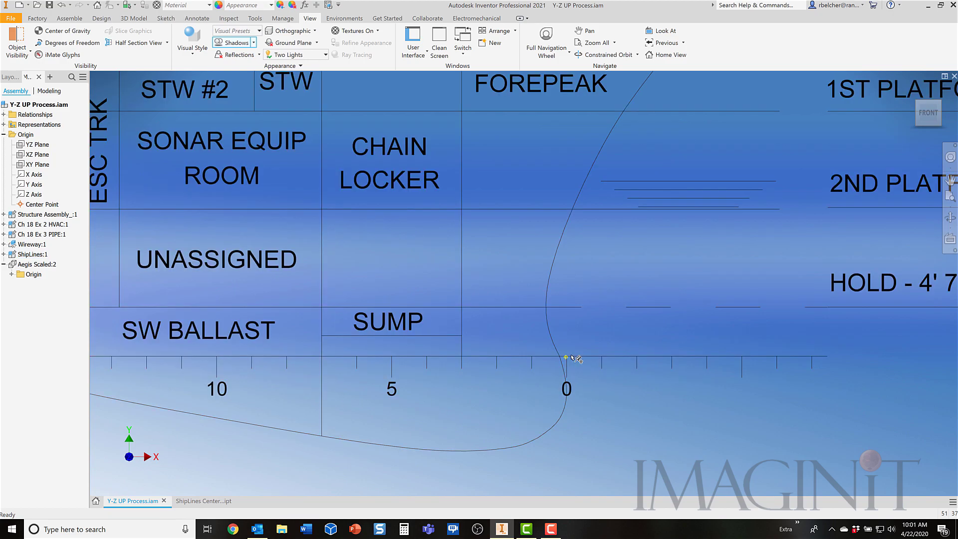
scroll(577, 384, down, 2)
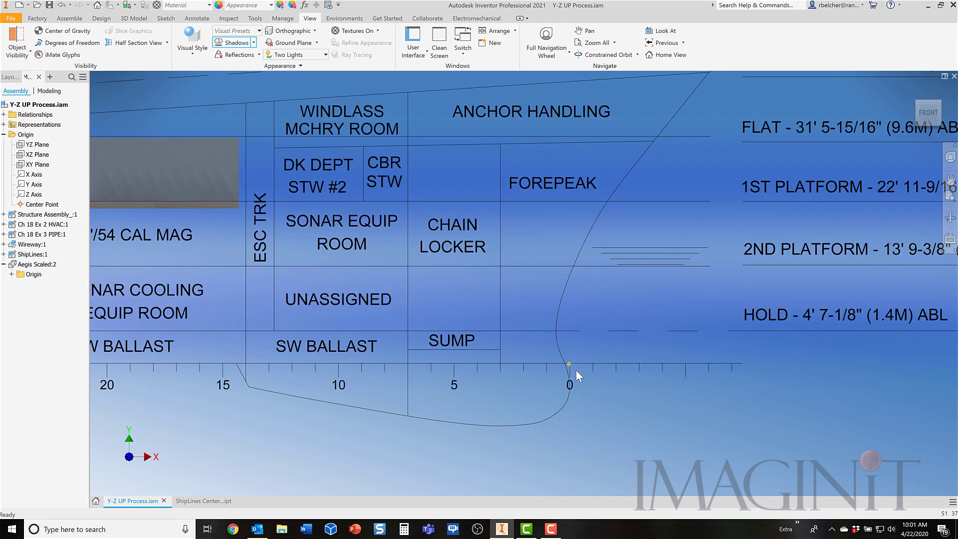
scroll(575, 370, down, 2)
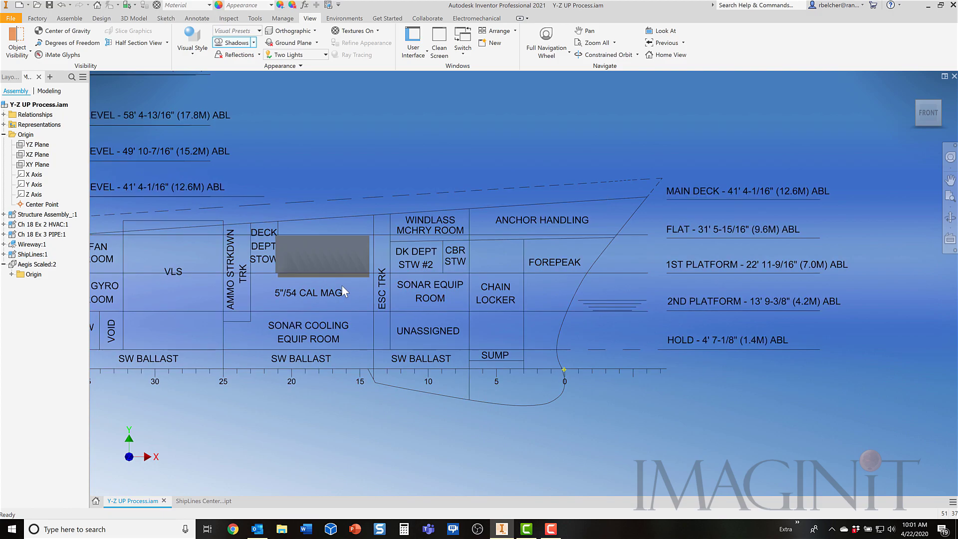
scroll(423, 343, down, 2)
shift+middle_drag(459, 333, 412, 357)
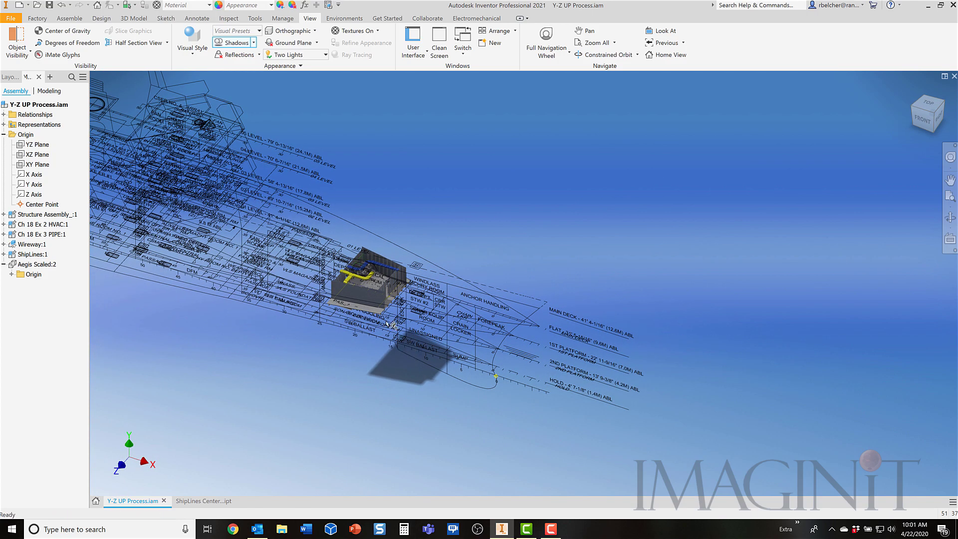
scroll(345, 289, up, 4)
scroll(514, 342, down, 2)
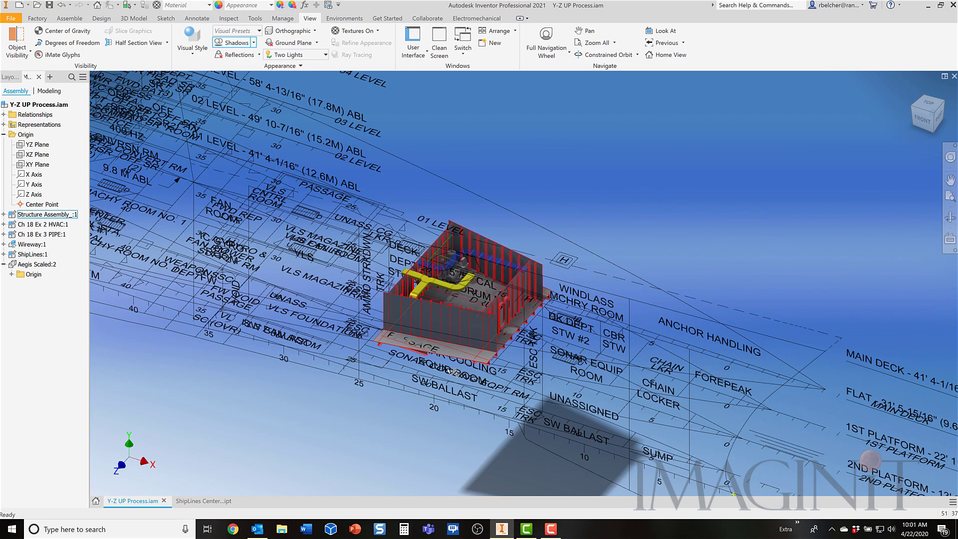
scroll(397, 413, down, 3)
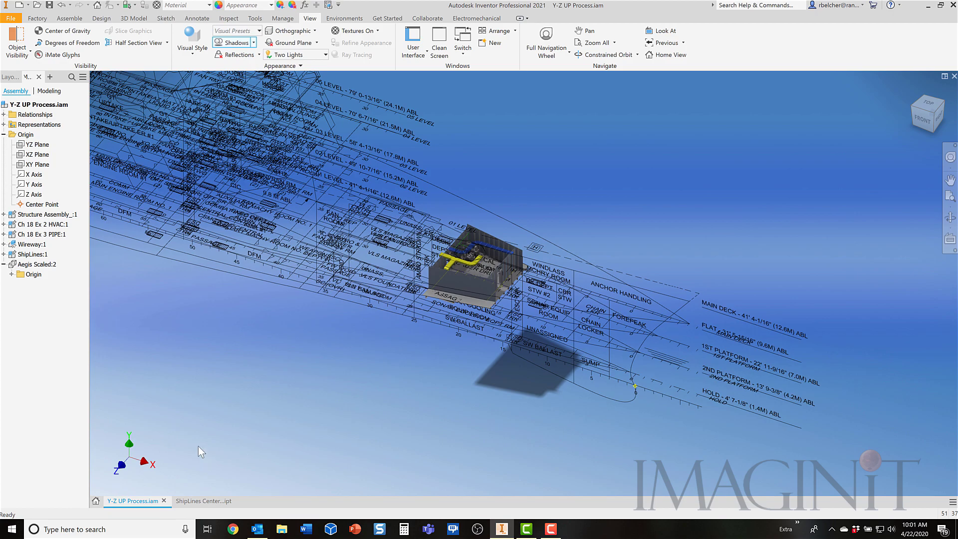
Step: Examine the full ship profile and the frame numbers along its baseline in the front view
mouse_move(197, 367)
middle_down()
mouse_move(360, 379)
mouse_move(358, 415)
mouse_move(379, 441)
mouse_move(418, 395)
middle_up()
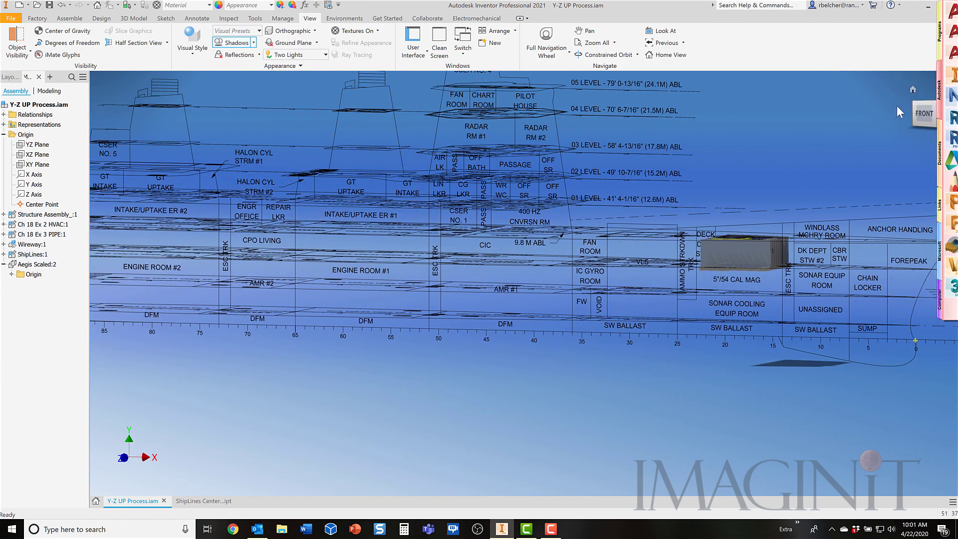
click(924, 114)
scroll(541, 379, down, 3)
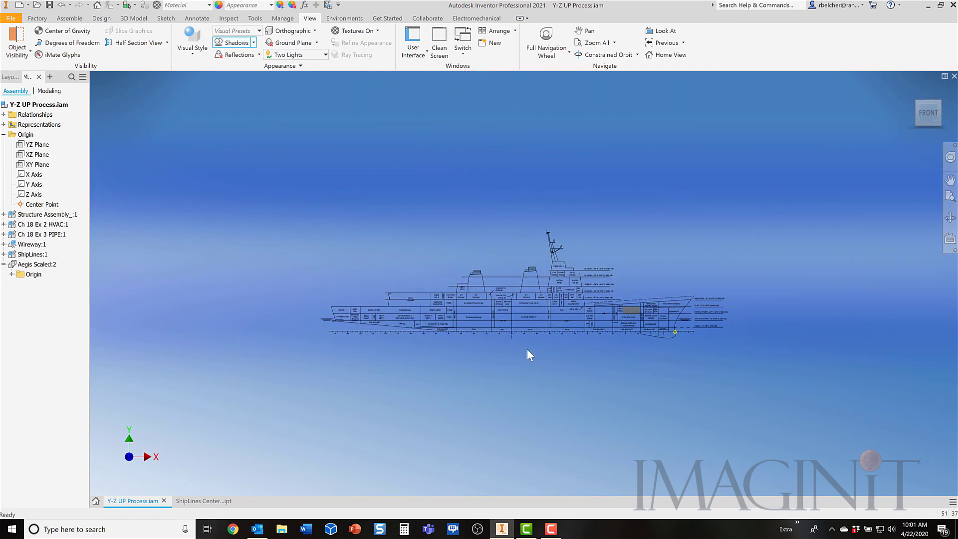
scroll(527, 349, up, 5)
scroll(407, 241, up, 2)
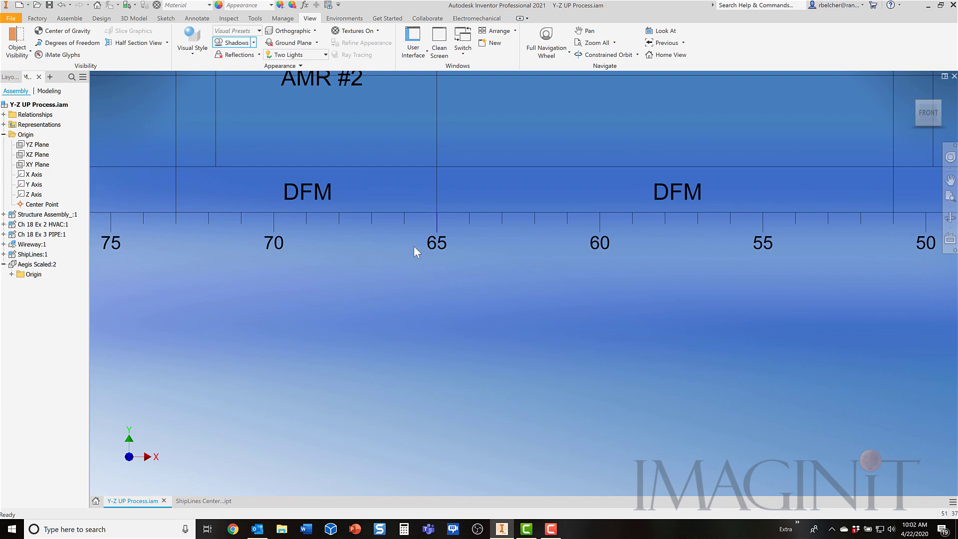
scroll(442, 252, down, 5)
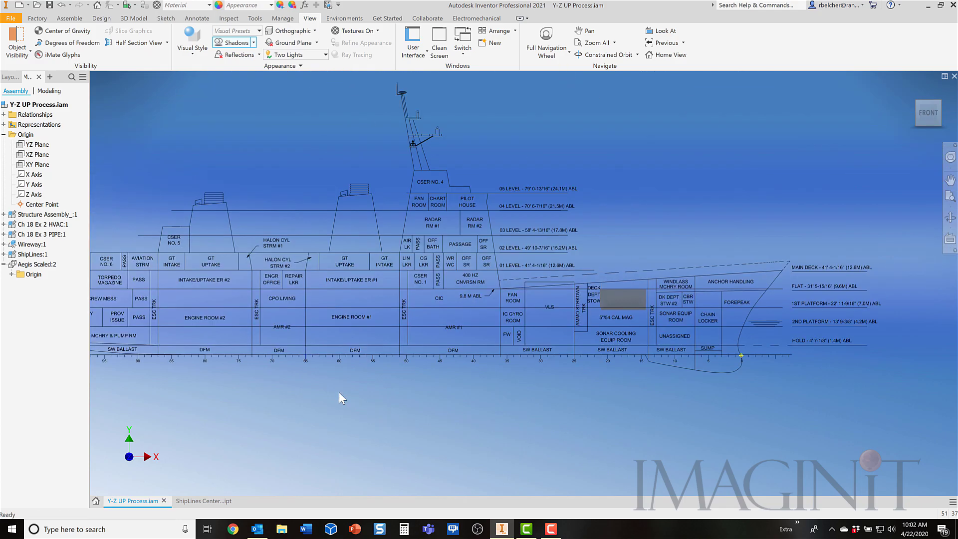
scroll(339, 393, up, 2)
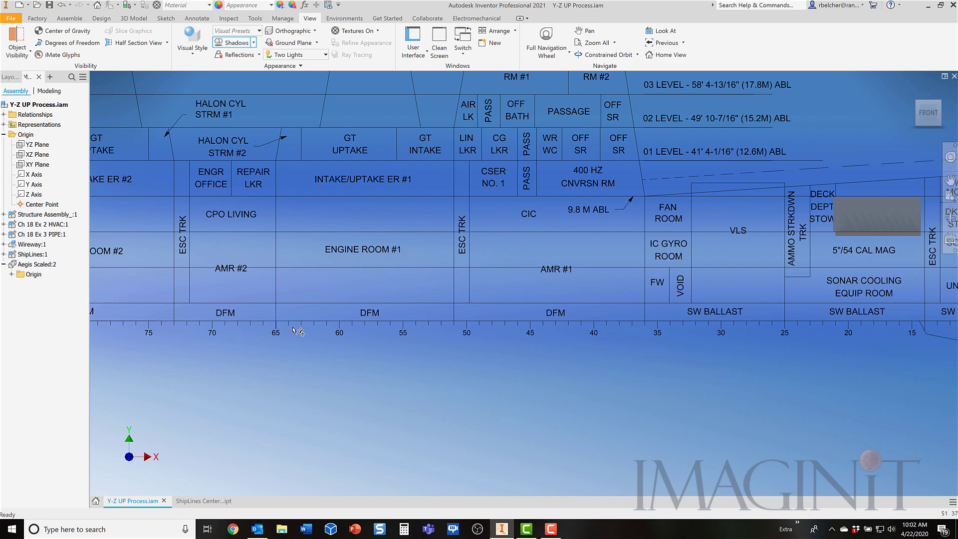
scroll(443, 412, down, 2)
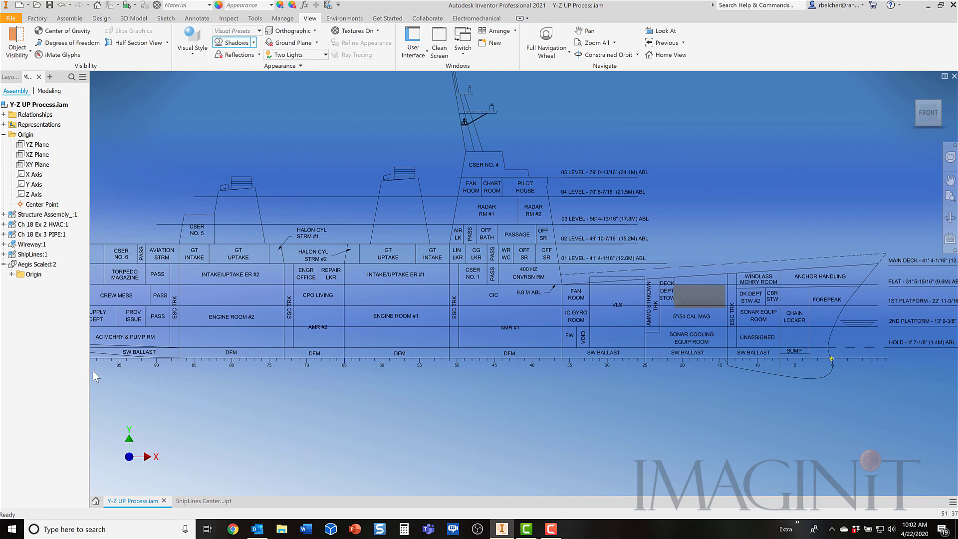
Step: Turn on the visibility of the Aegis Scaled ship model and view its full length
right_click(46, 268)
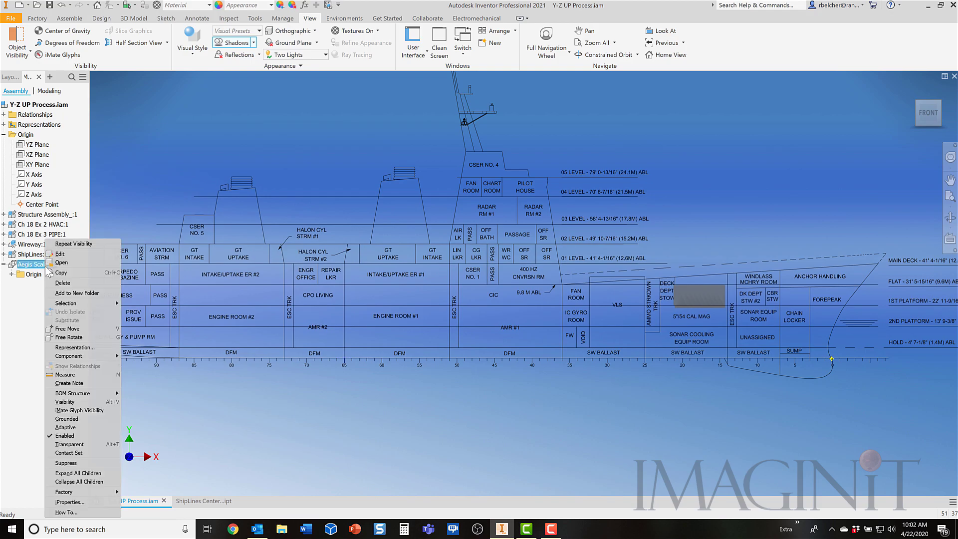
click(74, 404)
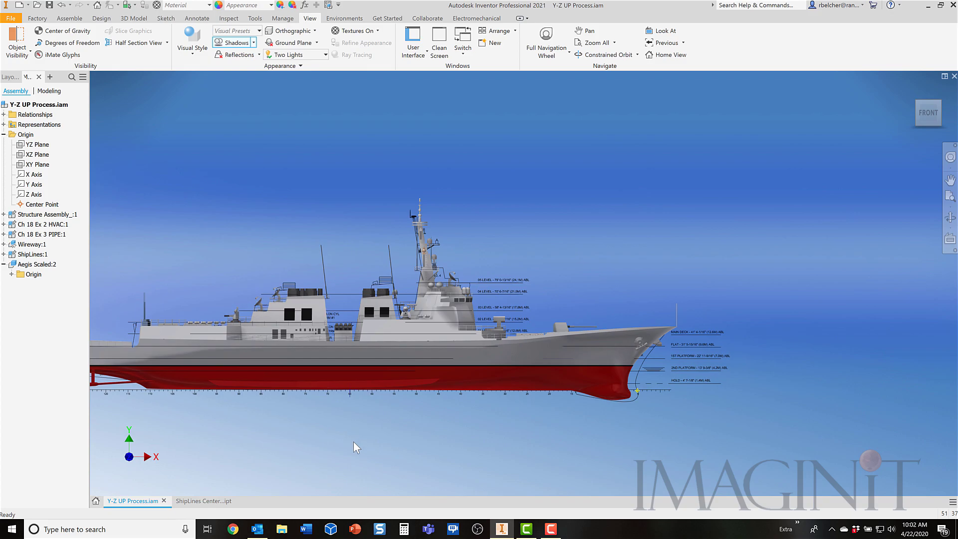
middle_drag(356, 447, 501, 405)
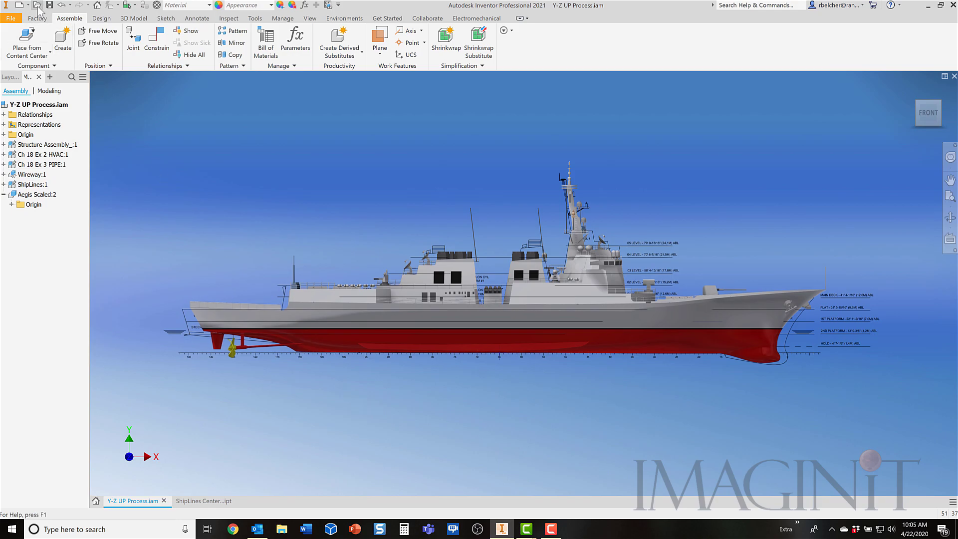
Step: Create a new assembly from the Z-UP.iam template in the en-US Ship Parts template folder
click(22, 7)
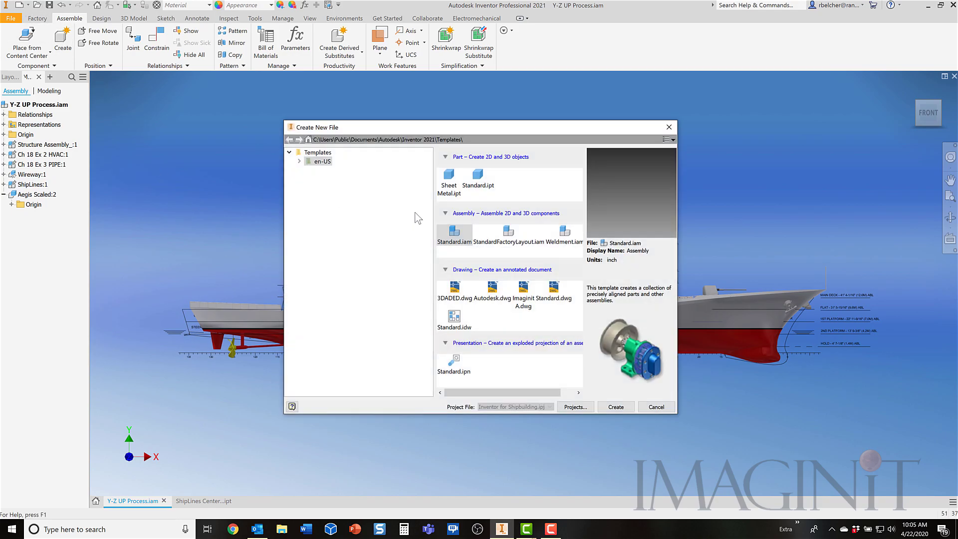
click(300, 161)
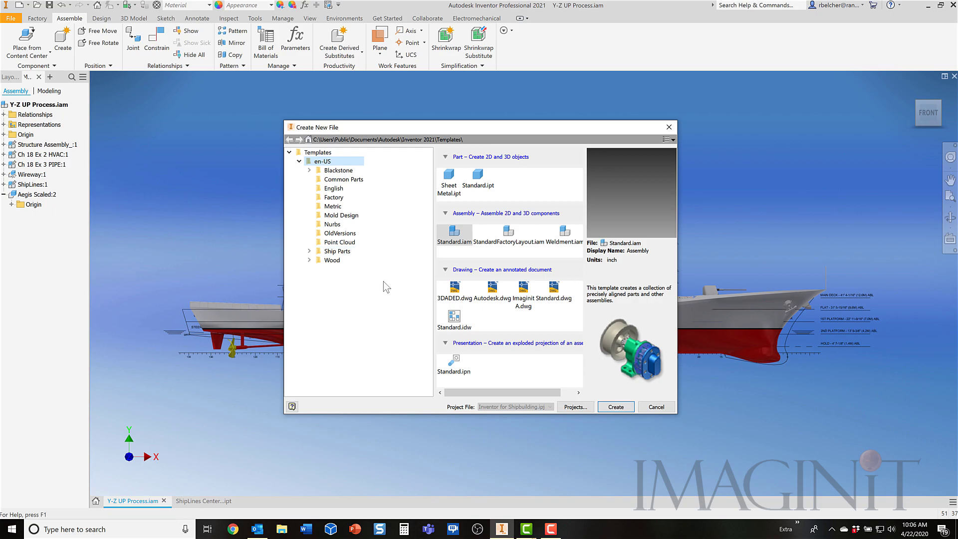
click(310, 251)
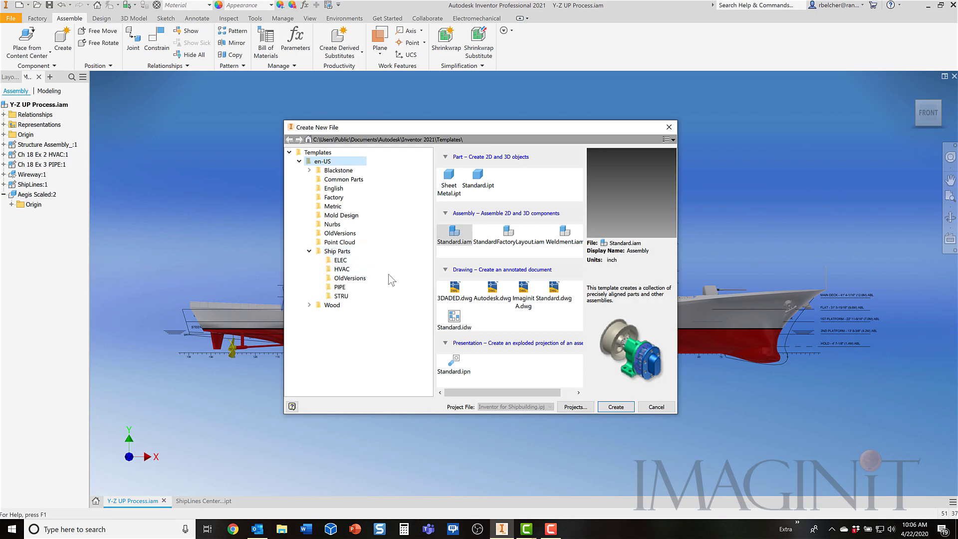
click(345, 252)
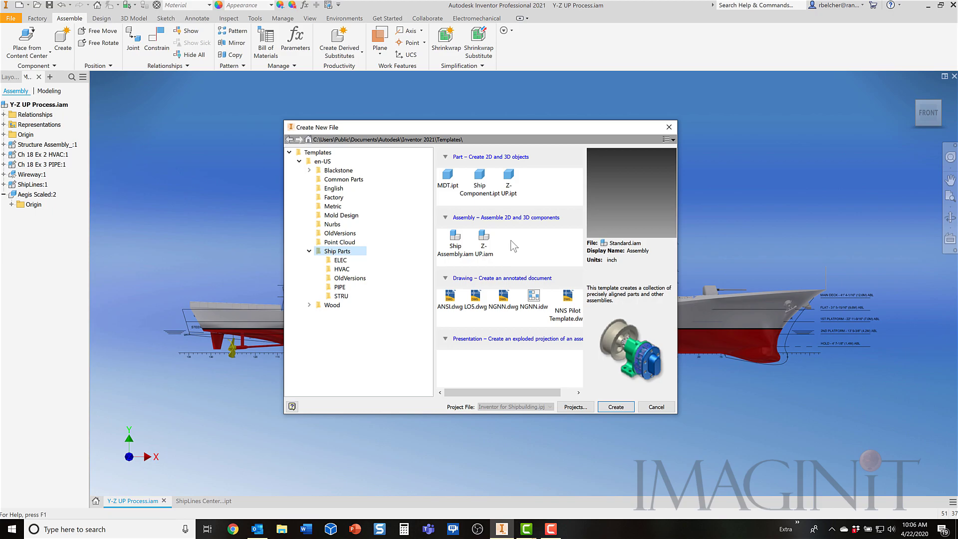
click(487, 241)
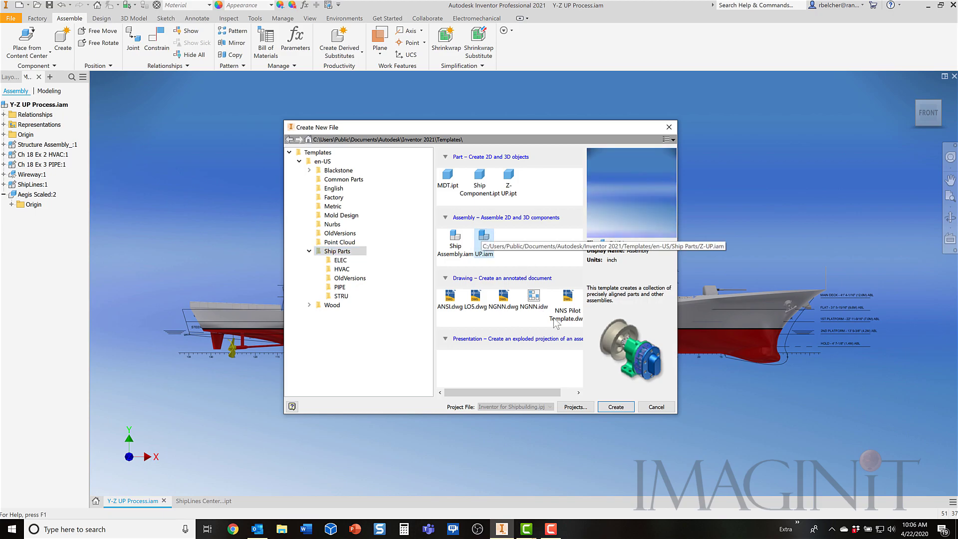
double_click(483, 242)
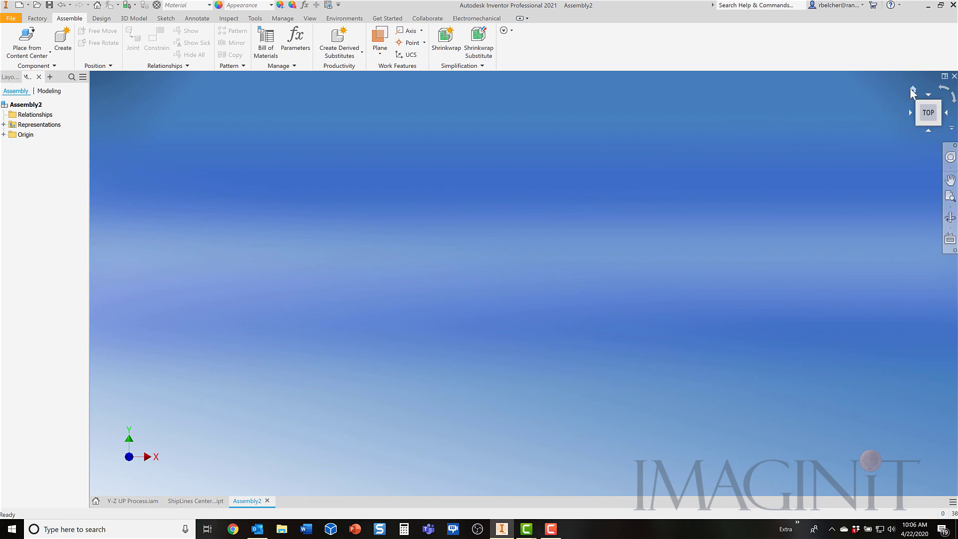
Step: Check the new assembly's axis orientation in the home and front views, ending in the home view
click(913, 90)
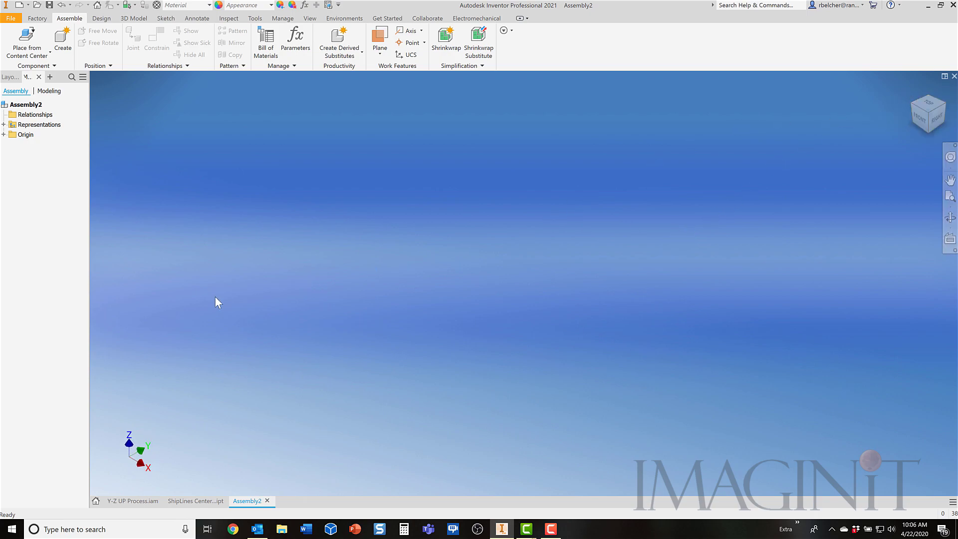
click(922, 120)
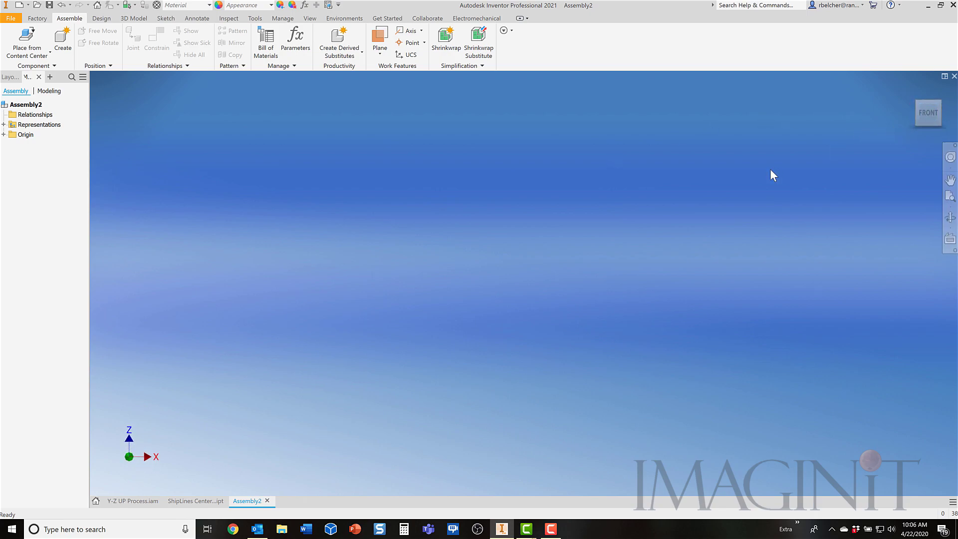
mouse_move(907, 151)
right_click(930, 113)
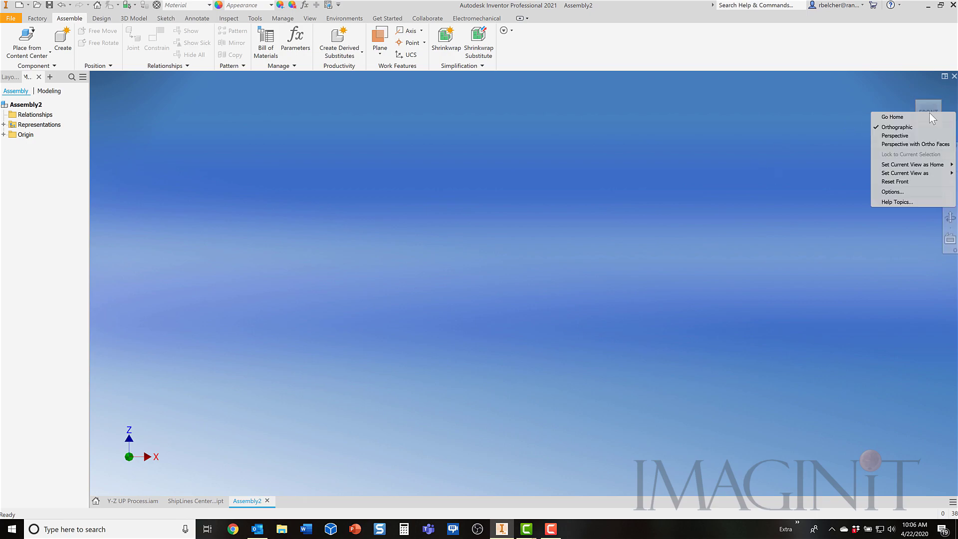
key(Escape)
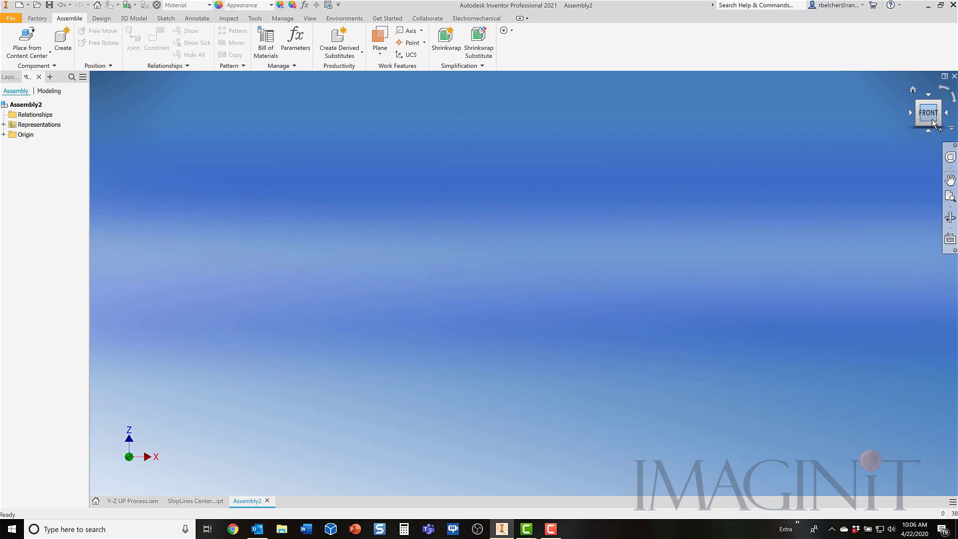
click(940, 102)
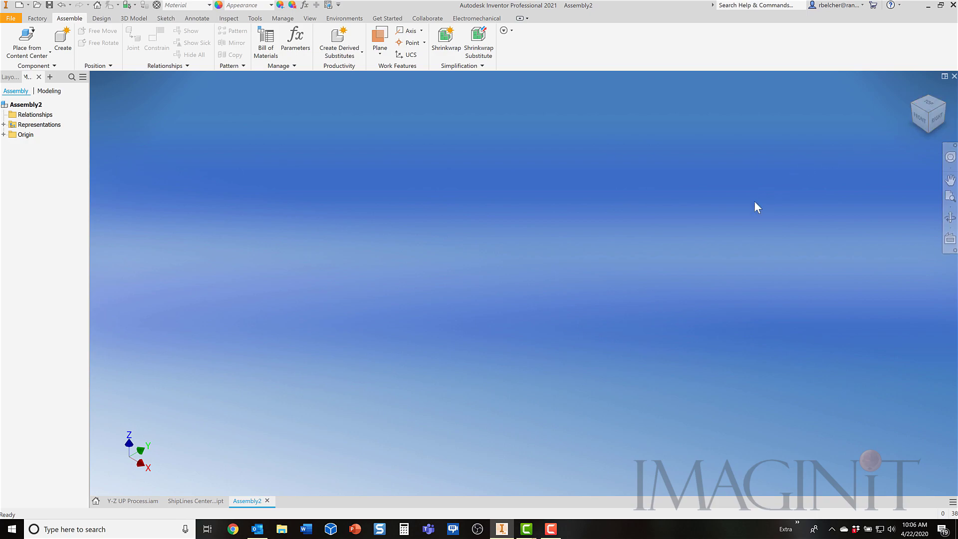
Step: Choose Y-Z UP Process.iam from the Class Files folder as the component to place in the assembly
click(14, 138)
click(40, 55)
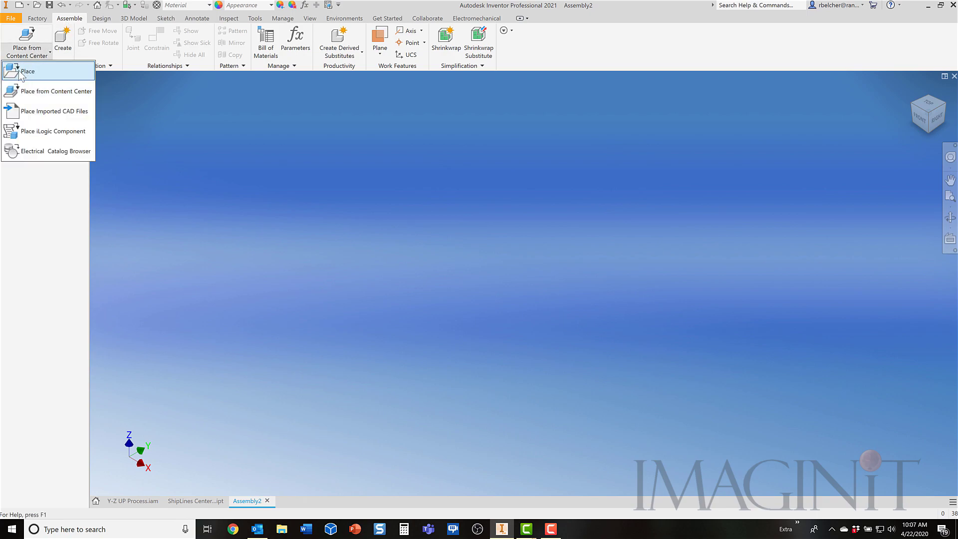
click(26, 71)
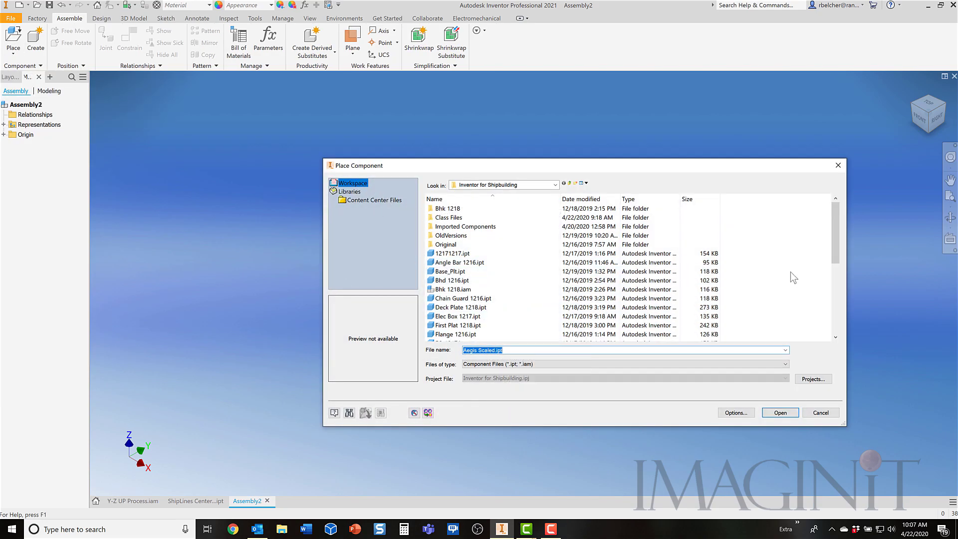
mouse_move(837, 242)
mouse_down()
mouse_move(836, 323)
mouse_move(835, 238)
mouse_up()
double_click(479, 217)
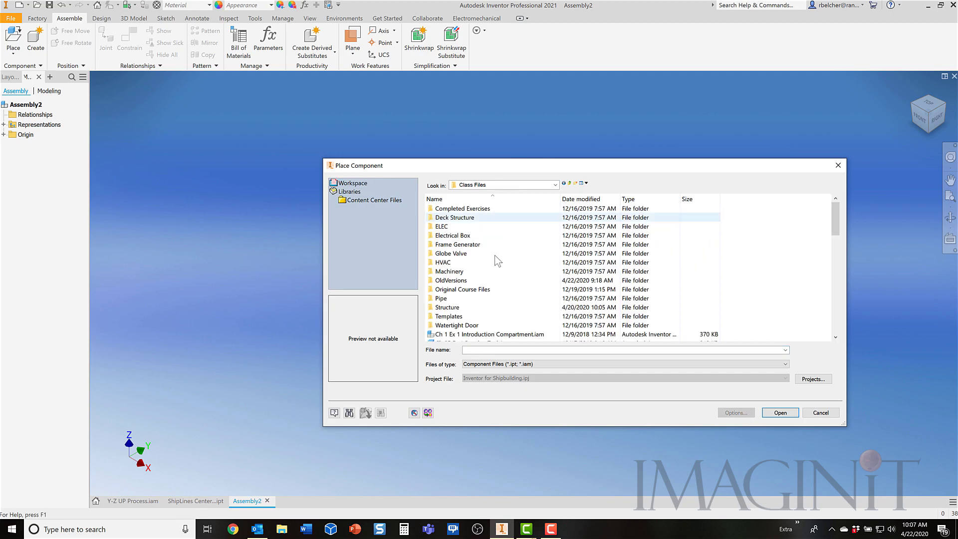
scroll(512, 284, down, 10)
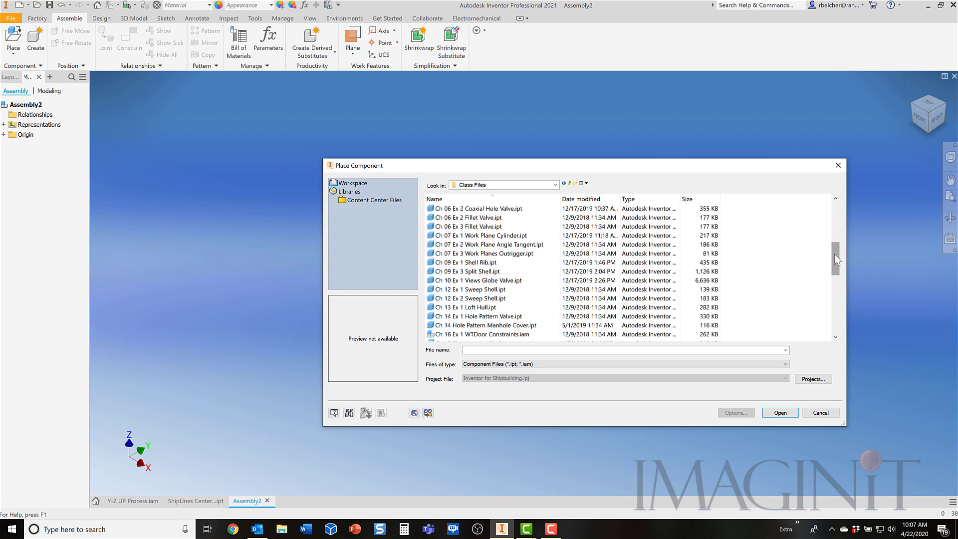
drag(836, 259, 836, 317)
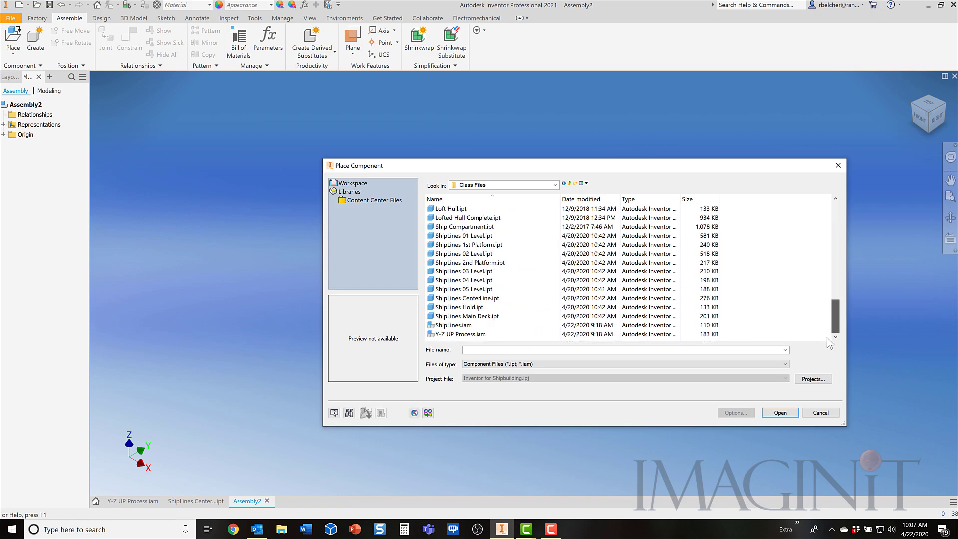
click(451, 335)
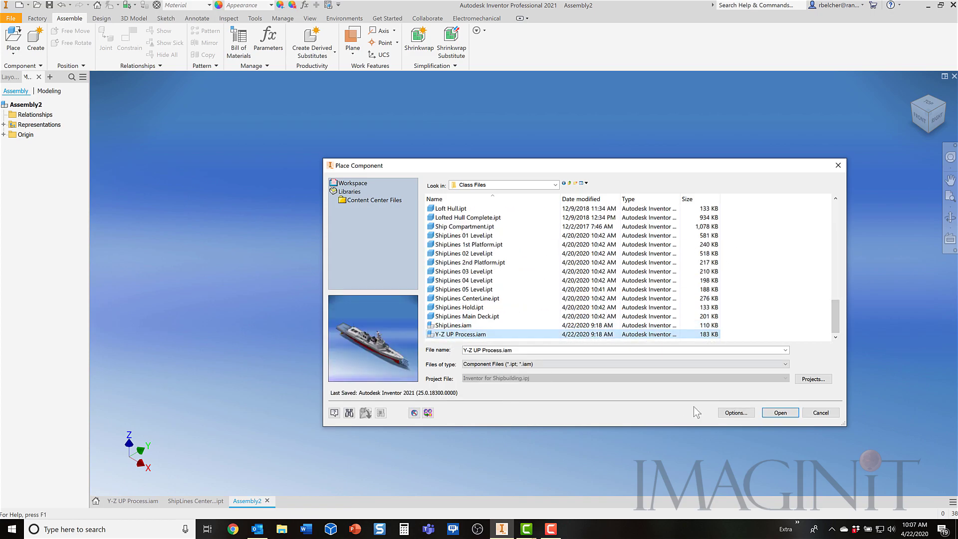
click(784, 413)
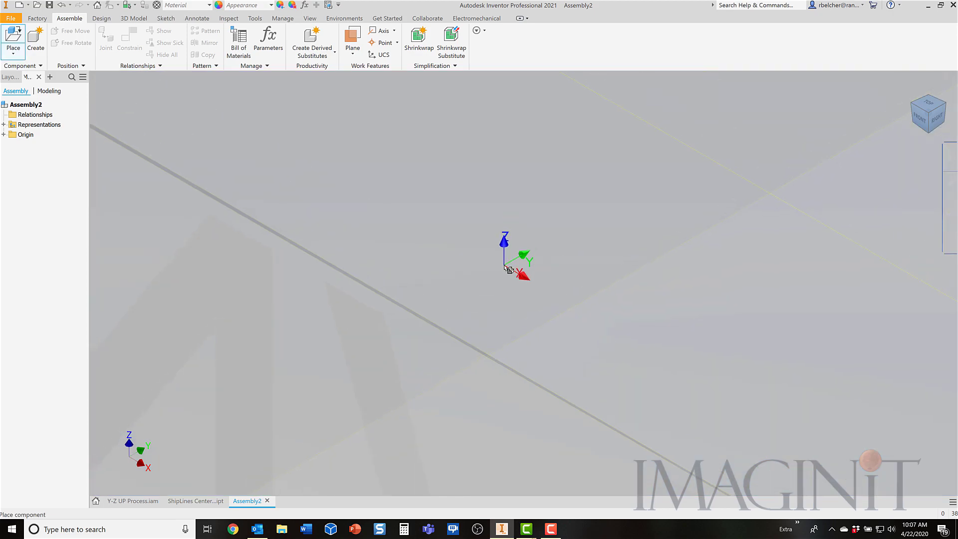
Step: Rotate the ship component 90° about X and place a single instance of it grounded at the origin
scroll(508, 270, down, 10)
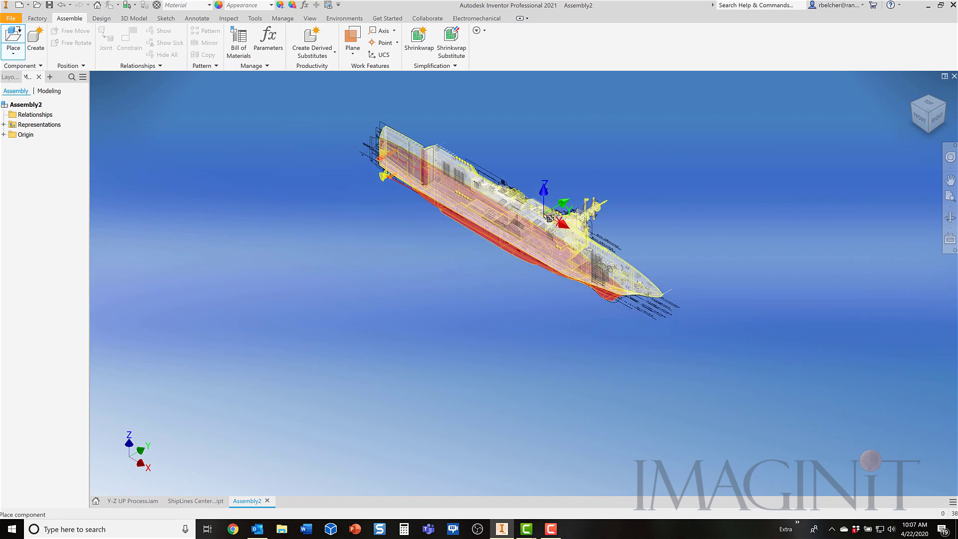
right_click(548, 219)
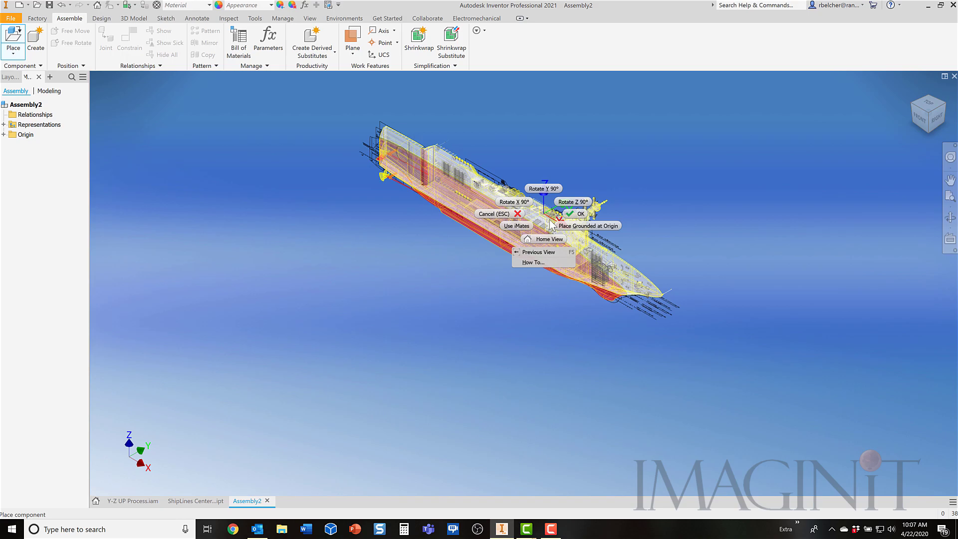
click(522, 202)
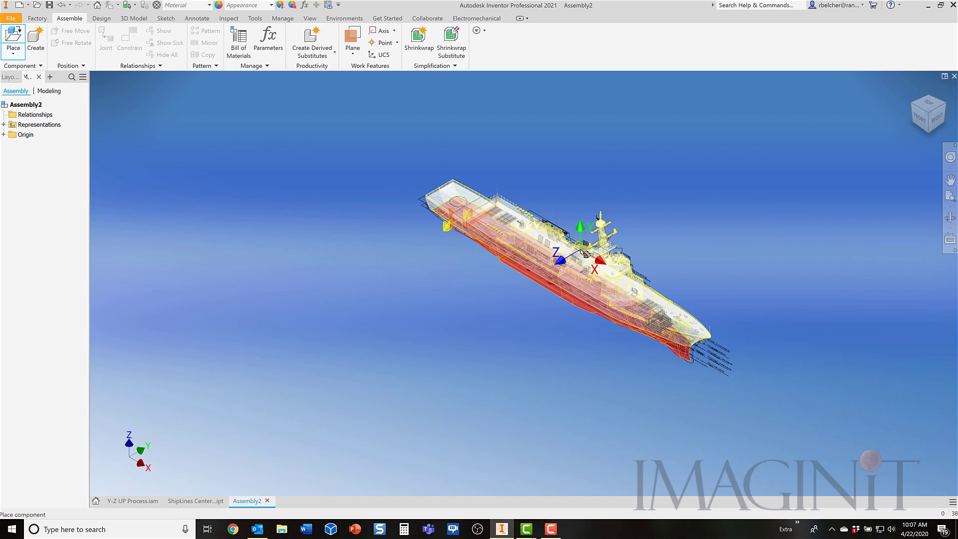
right_click(522, 243)
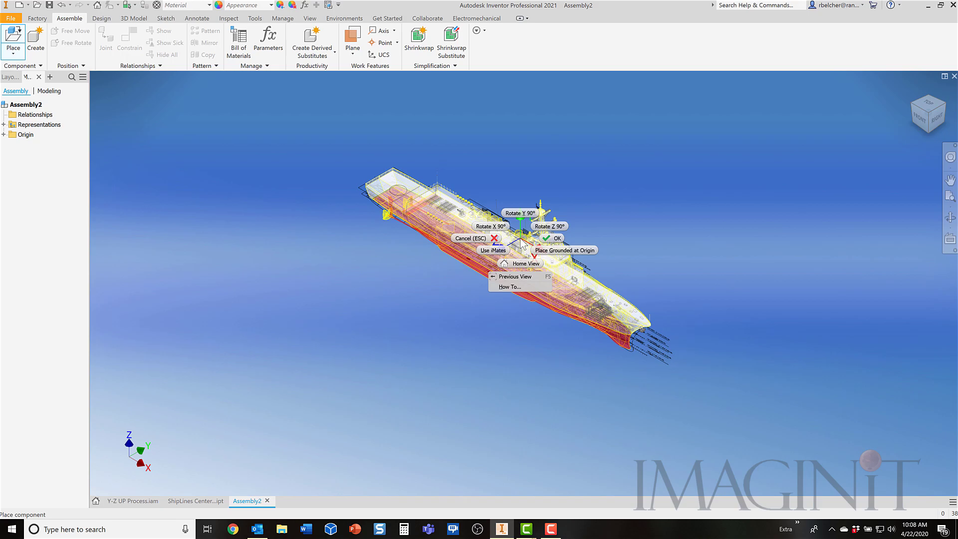
click(564, 256)
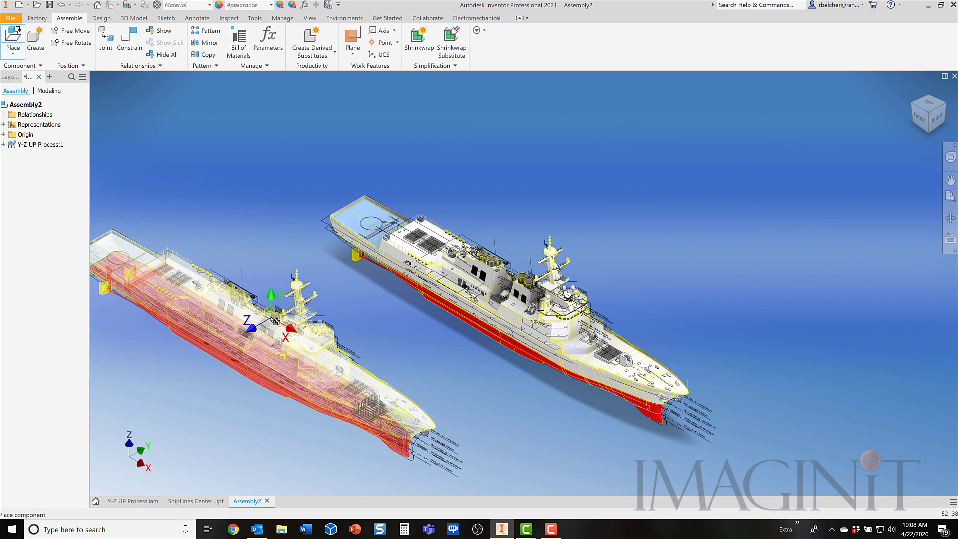
right_click(270, 318)
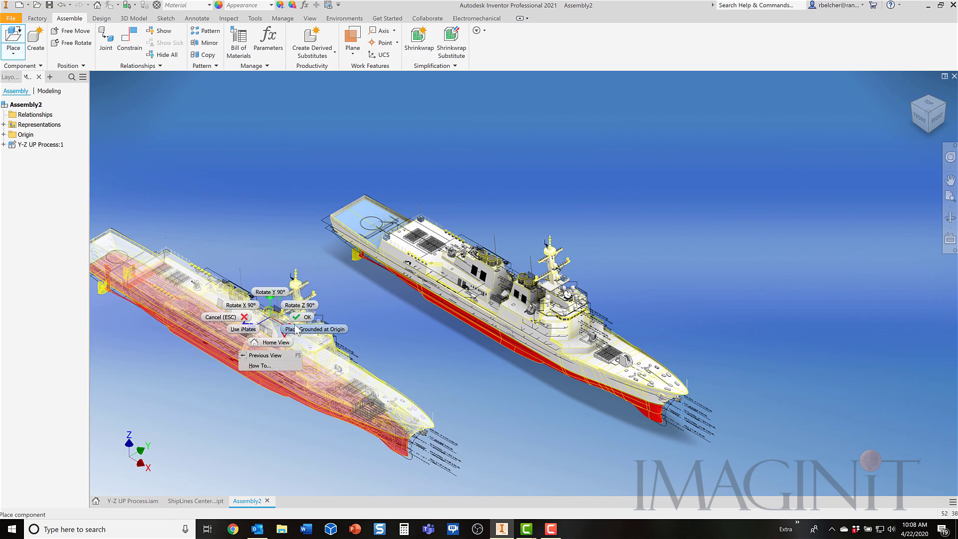
click(246, 318)
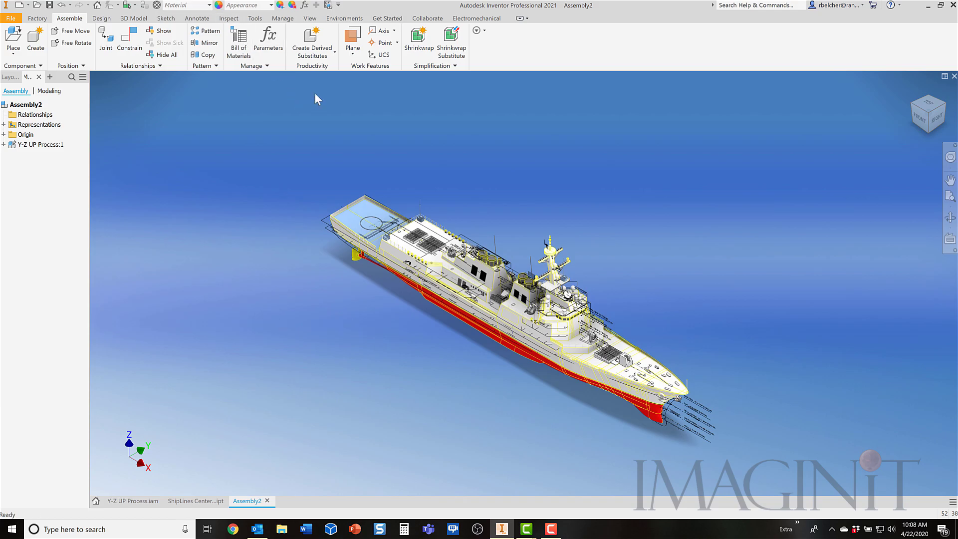
Step: Change the assembly's visual style to a shaded display without model edges
click(310, 19)
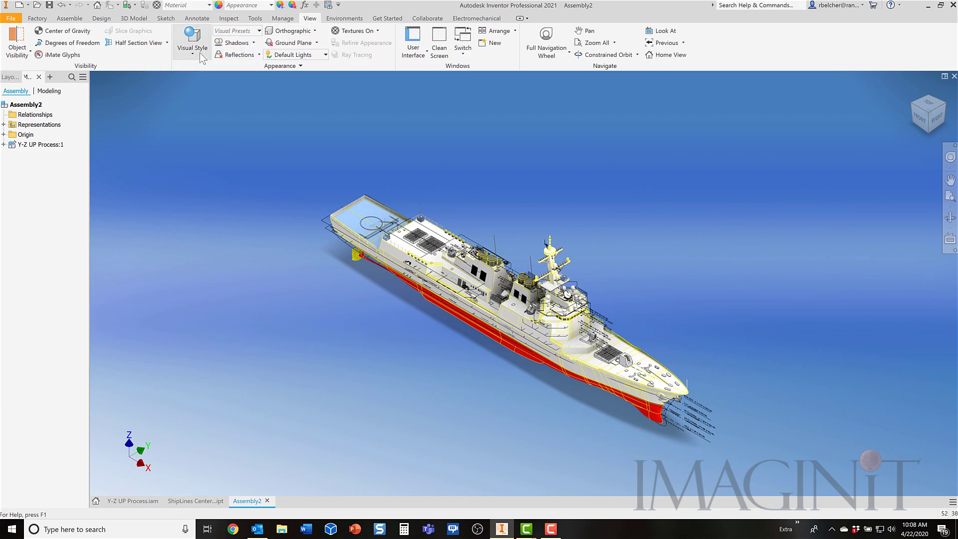
click(193, 39)
click(195, 94)
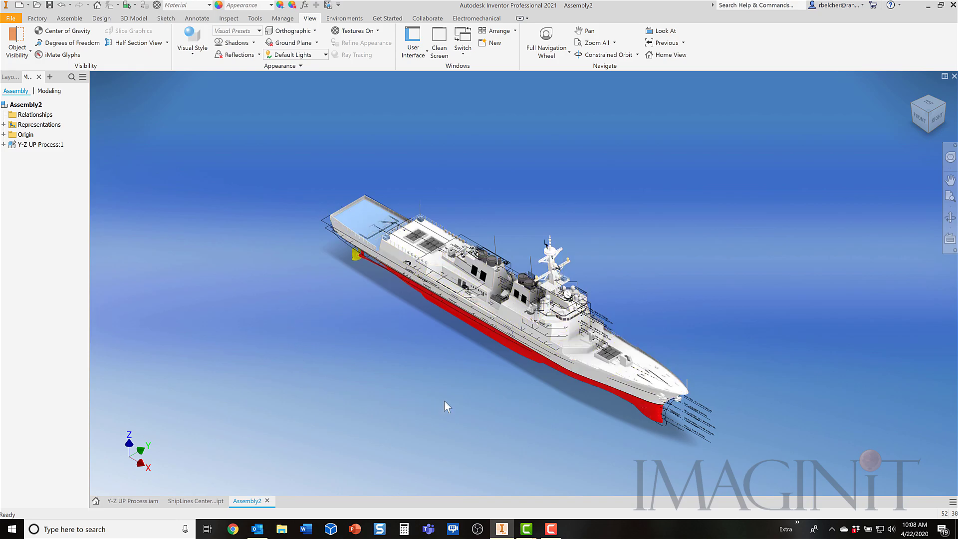
middle_drag(403, 327, 416, 357)
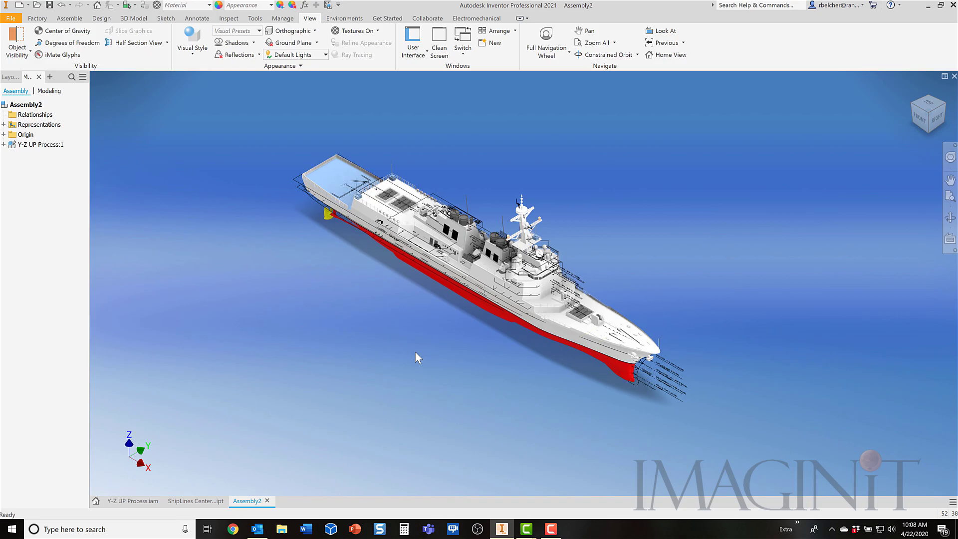
Step: Expand the assembly's Origin folder and unground the Y-Z UP Process:1 component
click(3, 135)
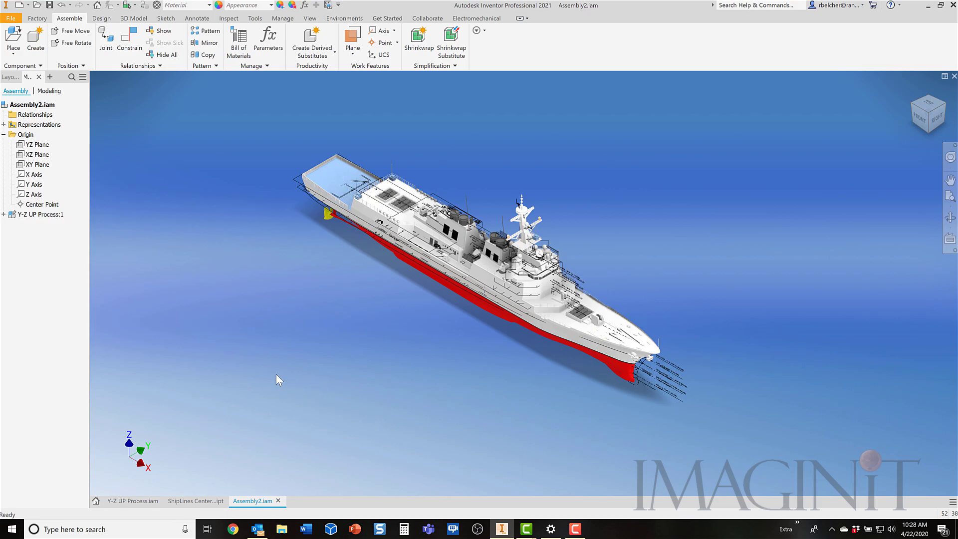
right_click(41, 216)
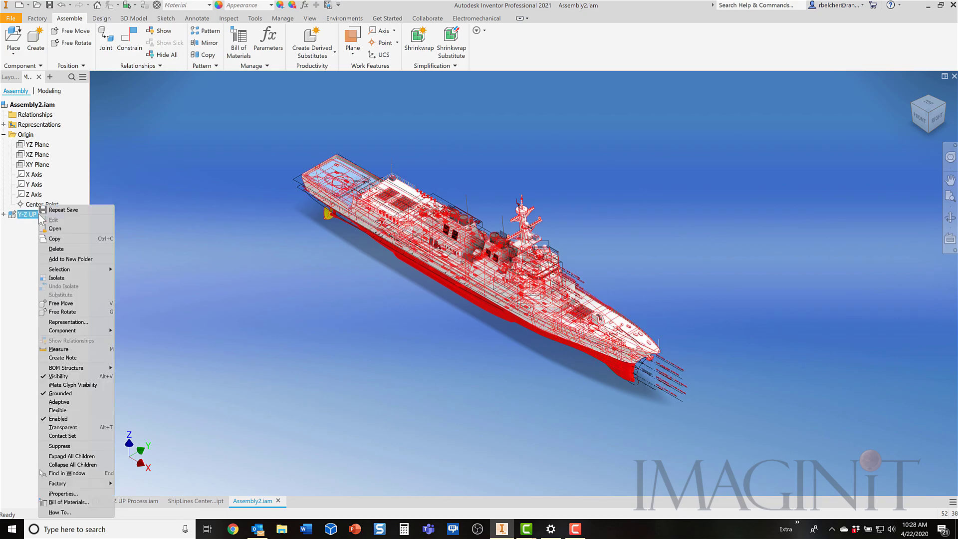
click(66, 394)
click(256, 364)
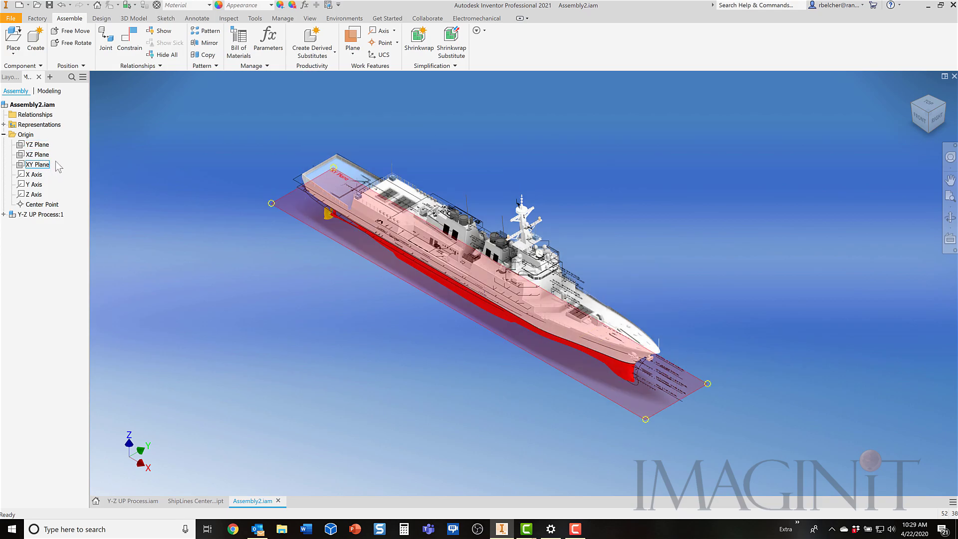
Step: Expand the Y-Z UP Process:1 component and its Origin folder so its planes are listed alongside the assembly's origin planes
click(43, 145)
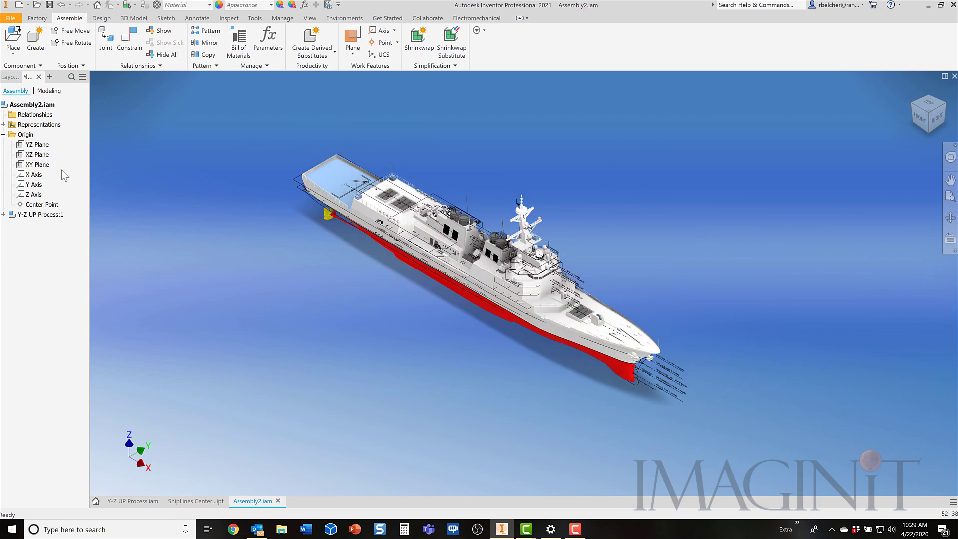
click(38, 215)
click(4, 215)
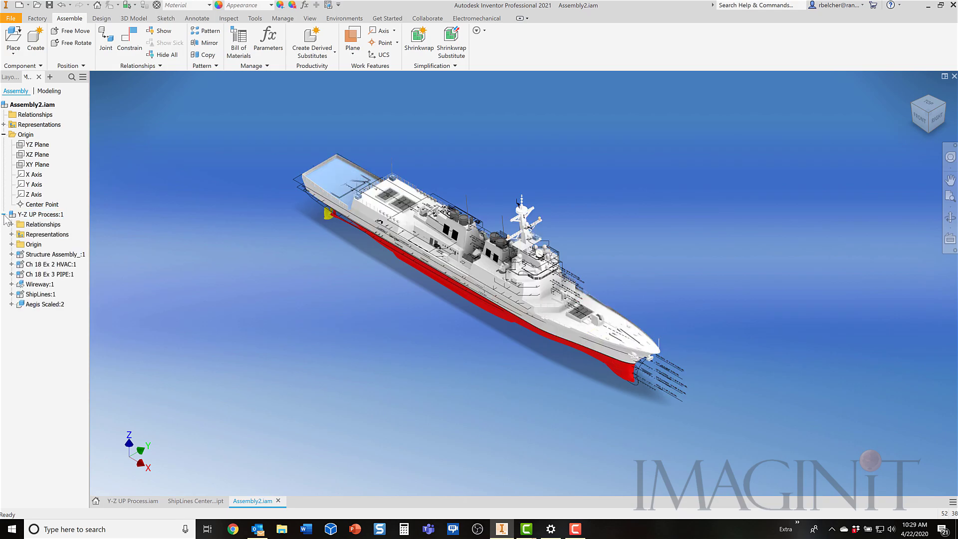
click(11, 245)
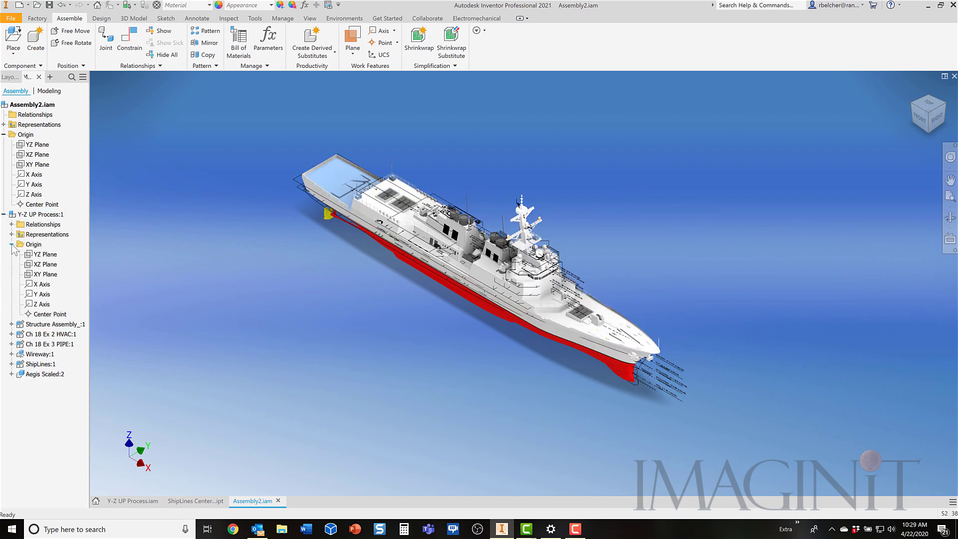
click(52, 255)
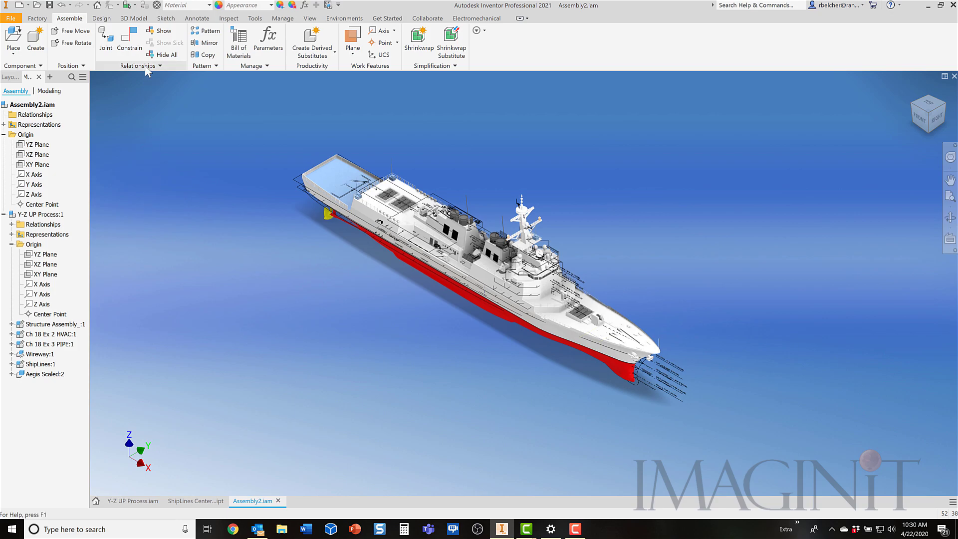
Step: Constrain the assembly's XZ Plane to the ship component's XY Plane with the Mate solution and 0.000 in offset
click(135, 46)
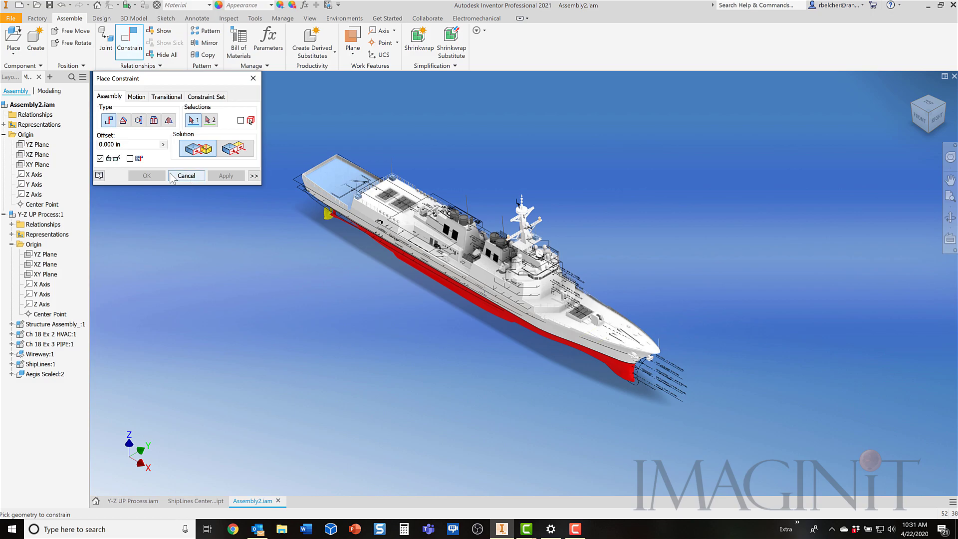
click(234, 148)
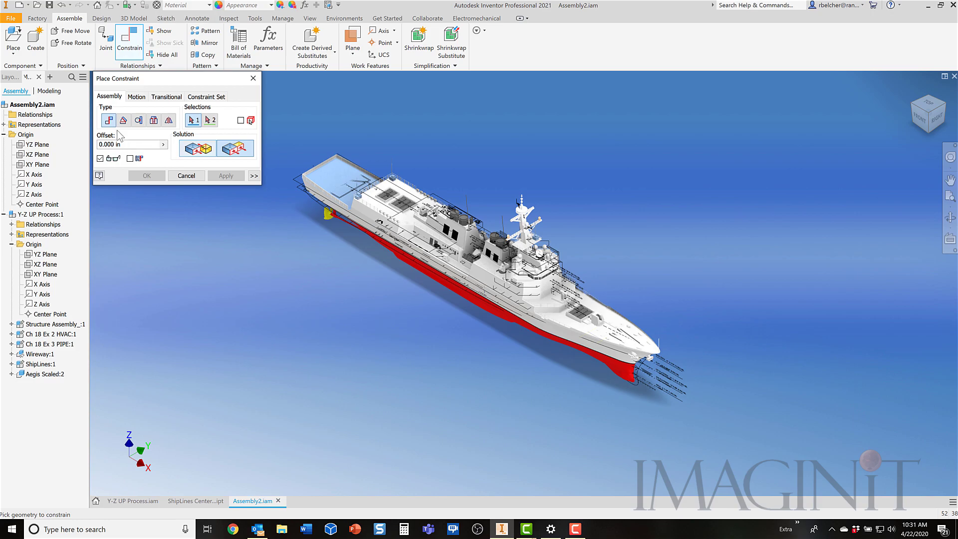
click(39, 157)
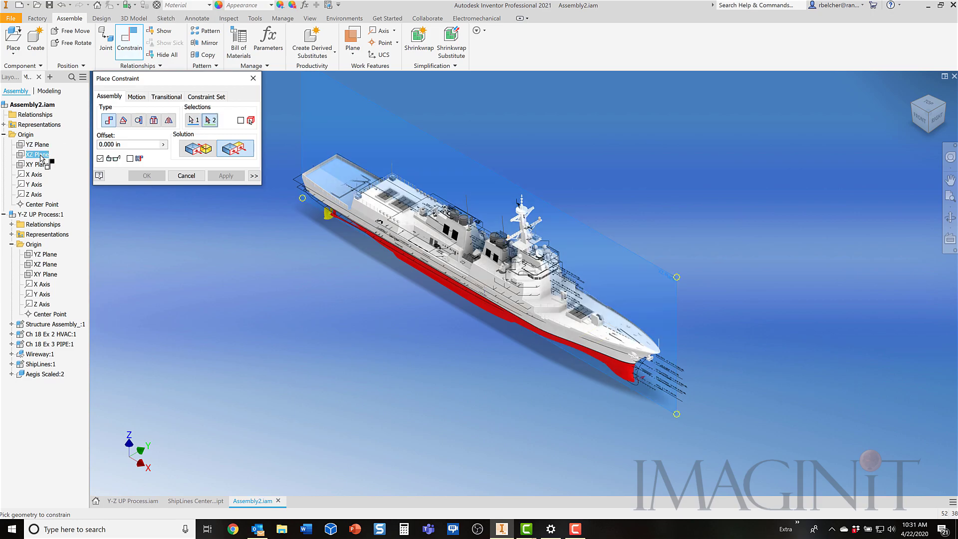
click(52, 278)
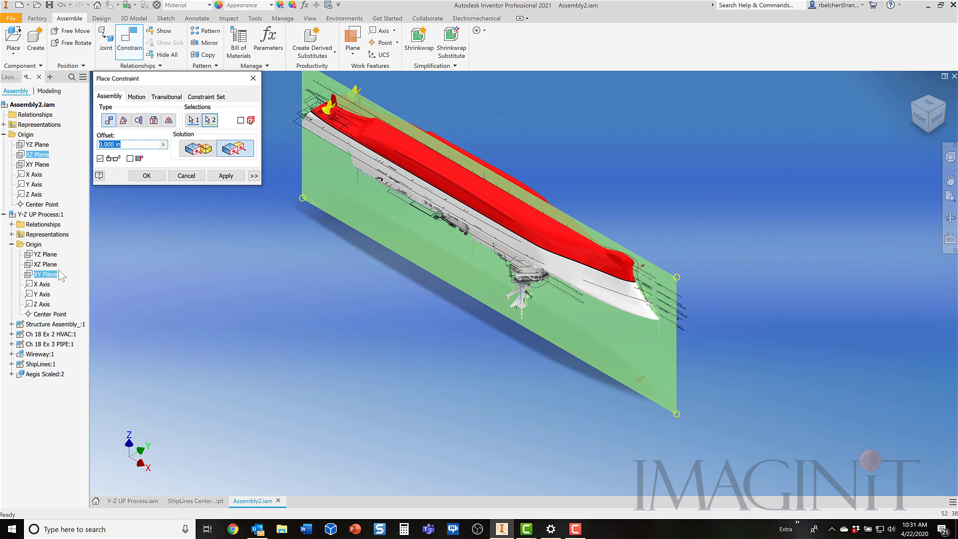
click(197, 149)
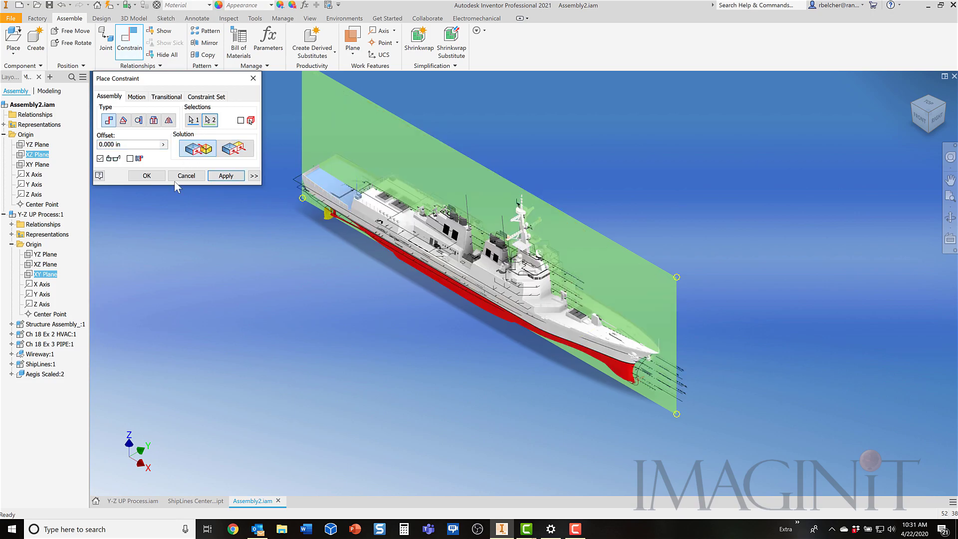
click(226, 176)
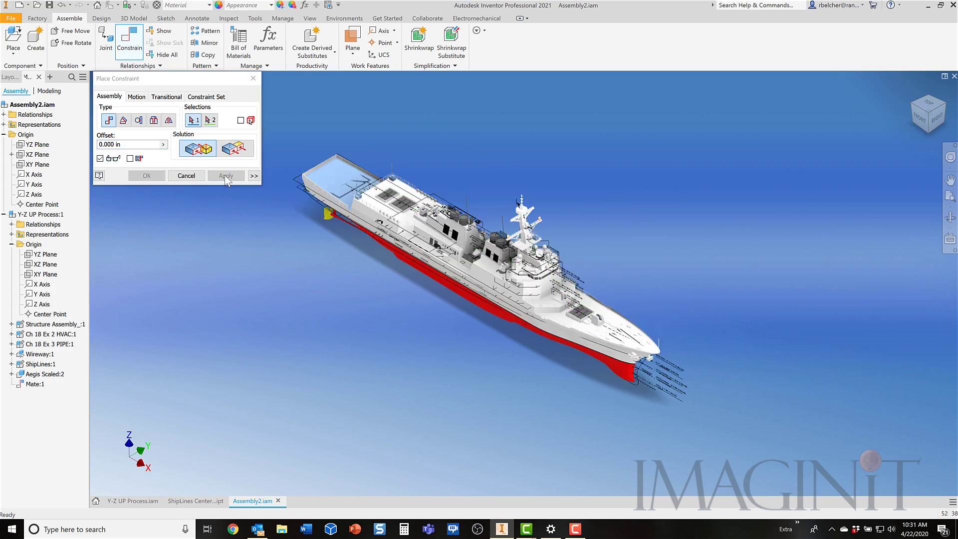
Step: Constrain the assembly's XY Plane to the ship component's XZ Plane with the Flush solution and 0.000 in offset
click(42, 165)
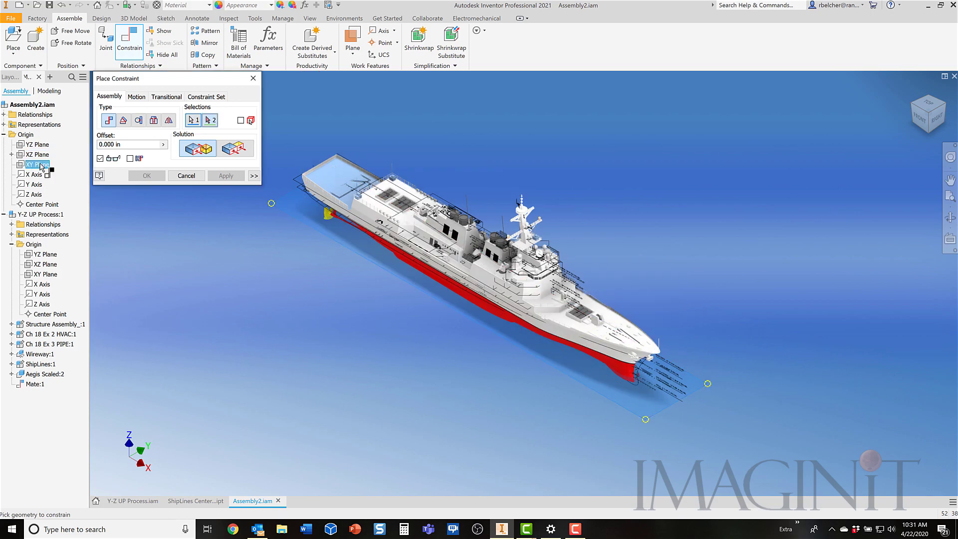
click(235, 148)
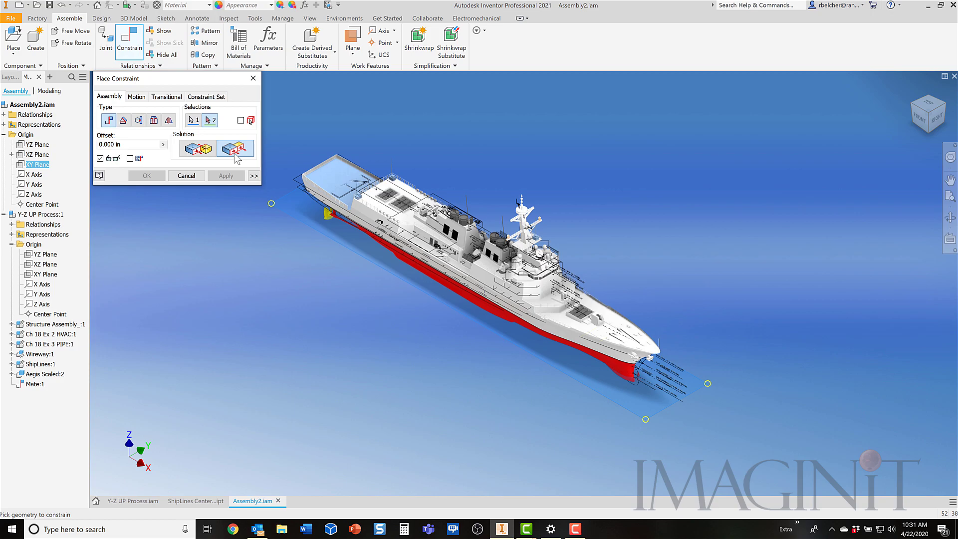
click(48, 266)
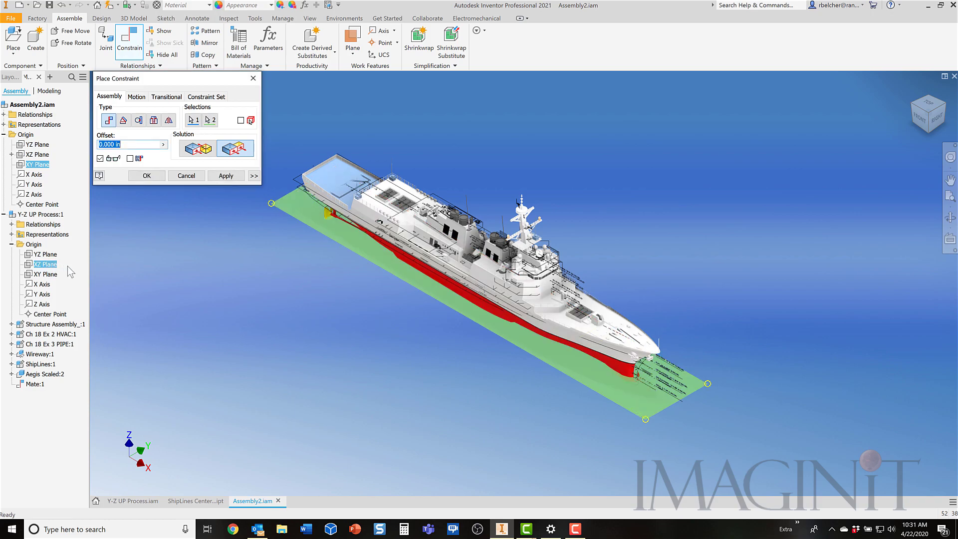
click(237, 175)
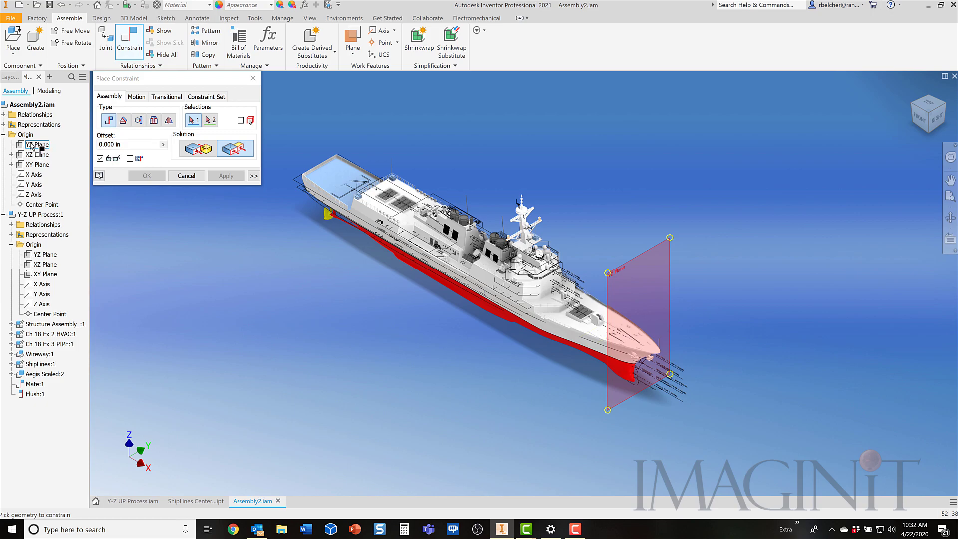
Step: Constrain the assembly's YZ Plane to the ship component's YZ Plane with the Flush solution and a 65 m offset
click(31, 145)
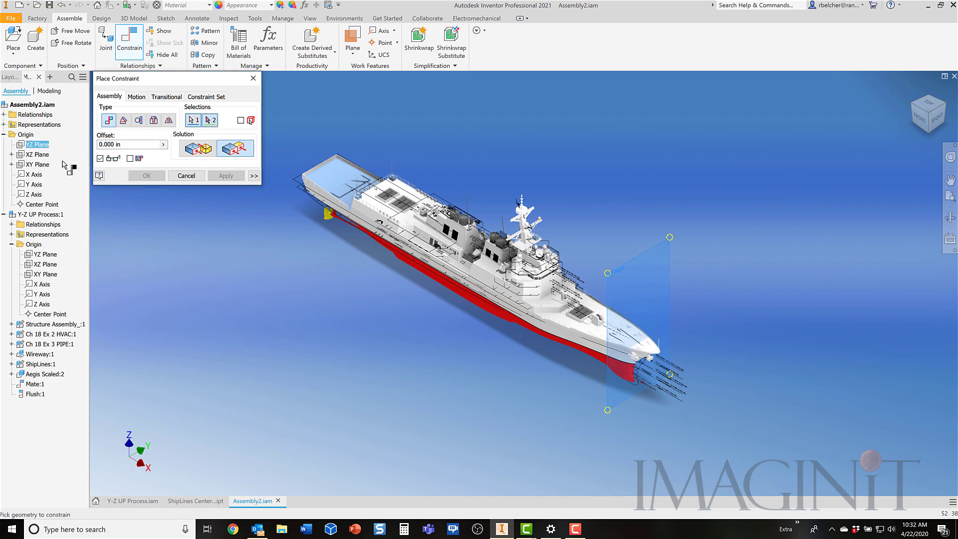
click(50, 256)
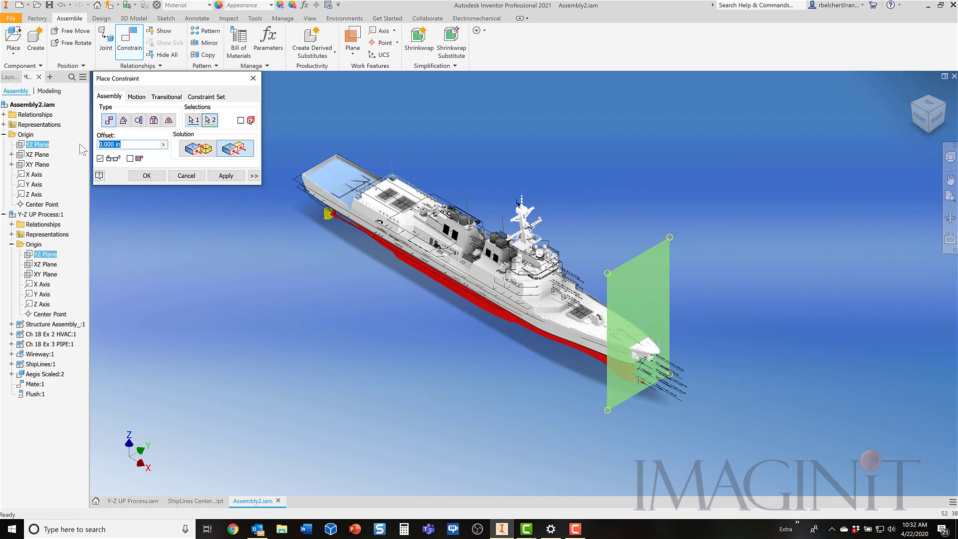
text(65m)
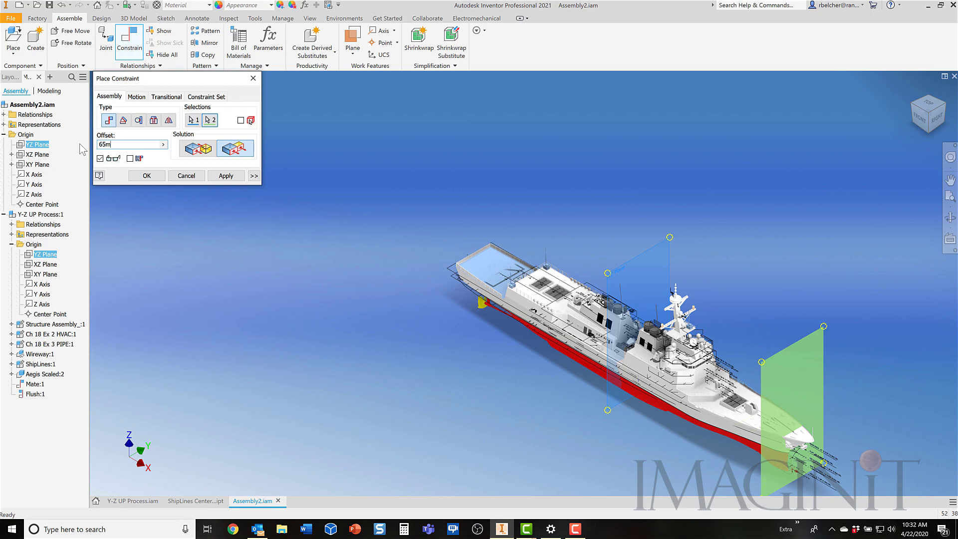
click(153, 179)
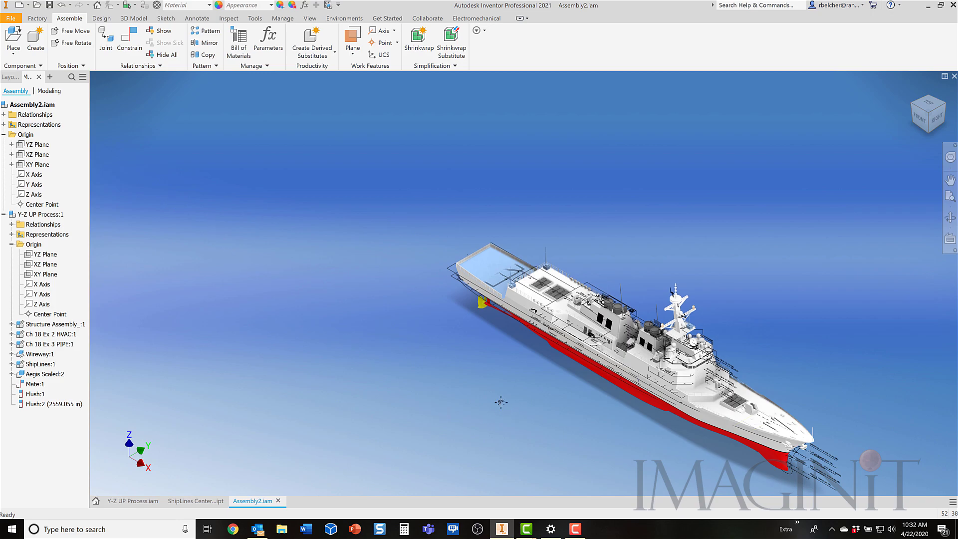
middle_drag(495, 396, 409, 323)
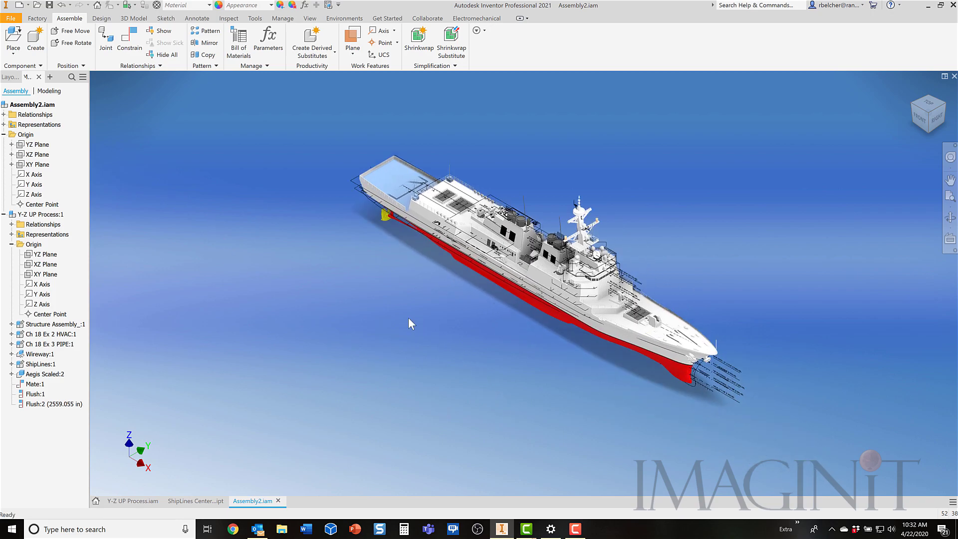
Step: Make the assembly origin's Center Point visible and examine where it falls on the numbered scale along the keel
click(44, 105)
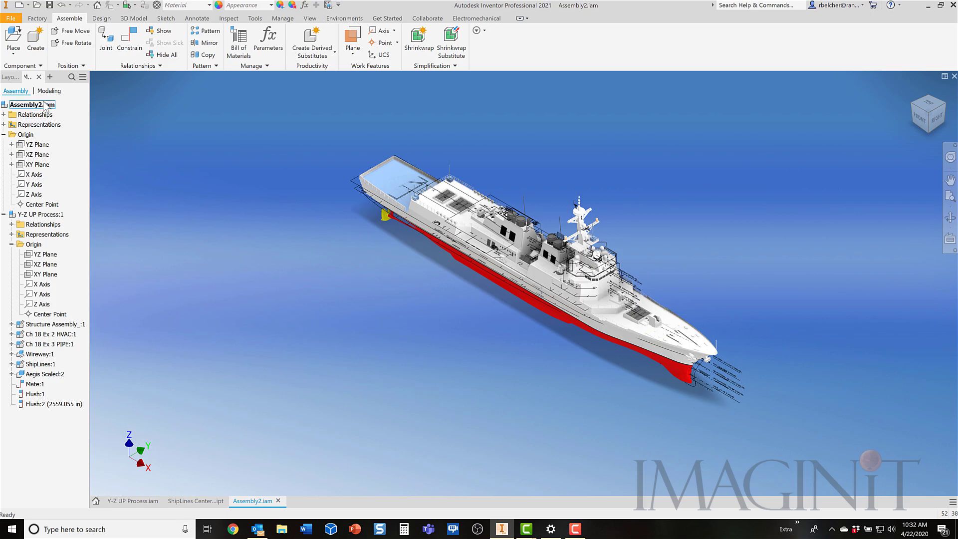
right_click(52, 206)
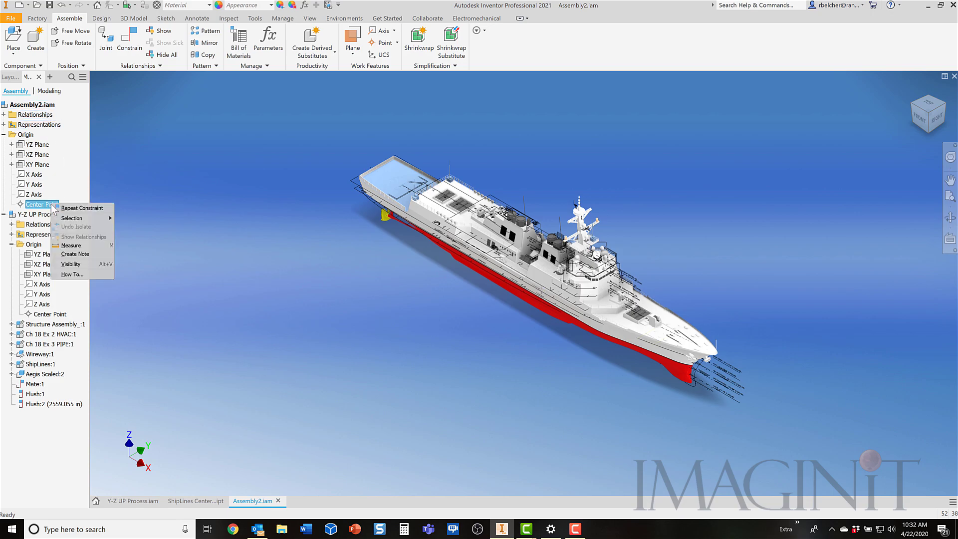
click(86, 265)
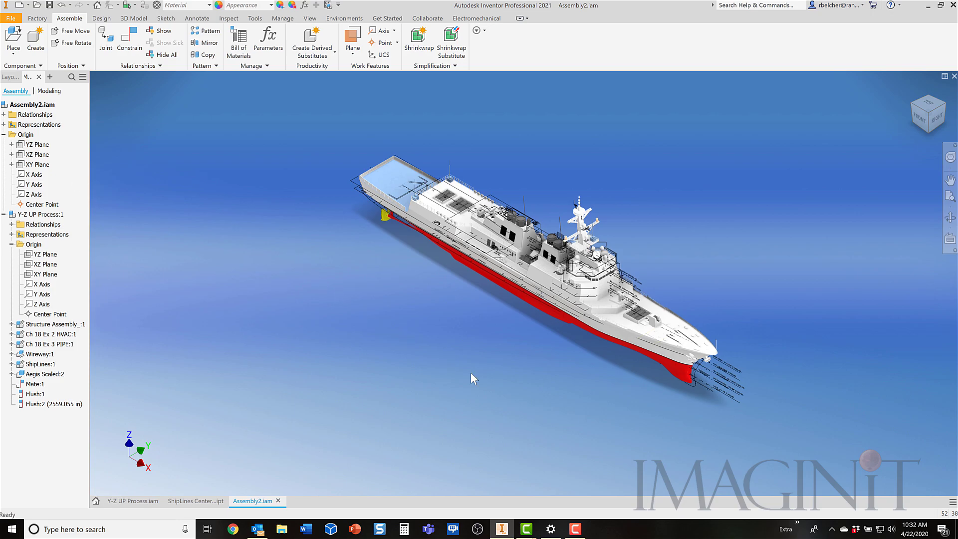
shift+middle_drag(480, 383, 537, 351)
scroll(544, 340, up, 5)
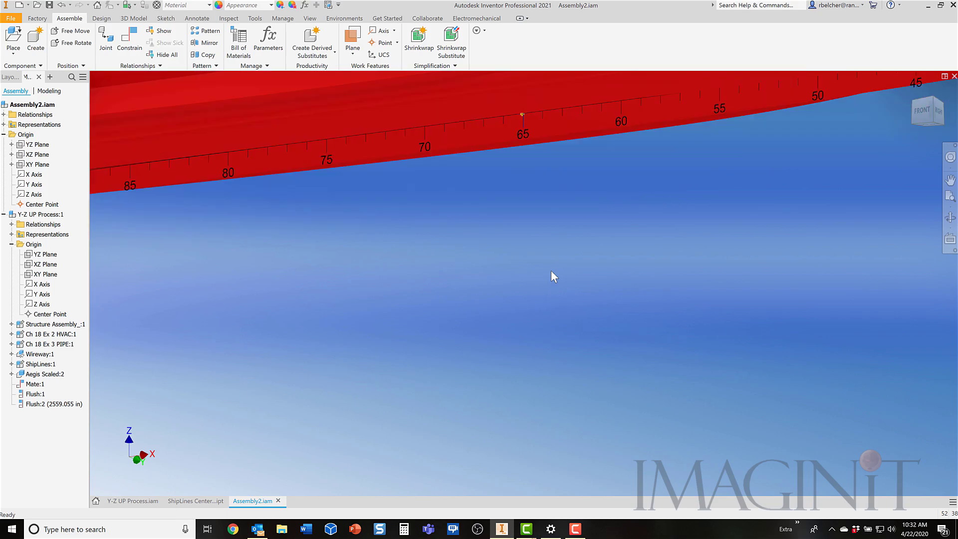
middle_drag(559, 213, 546, 316)
scroll(538, 297, up, 2)
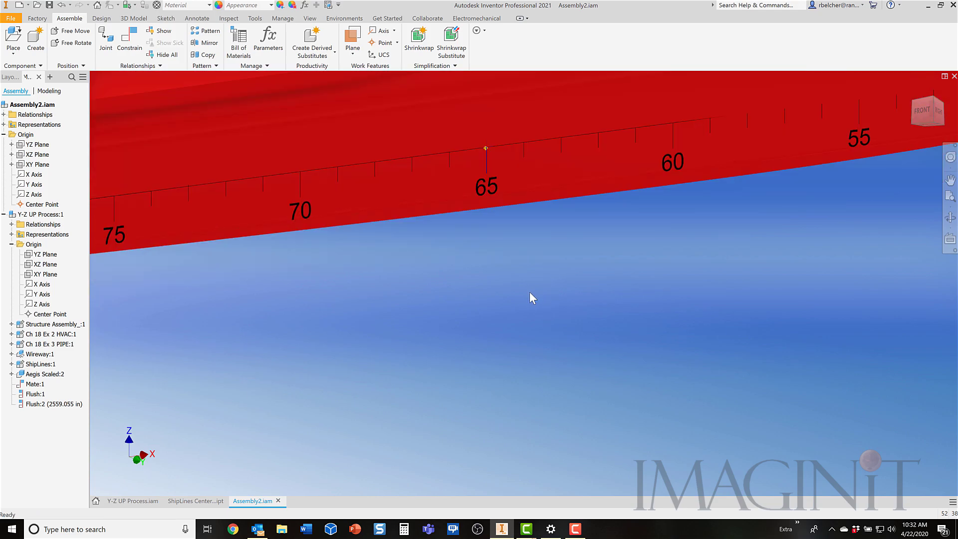
scroll(530, 294, down, 6)
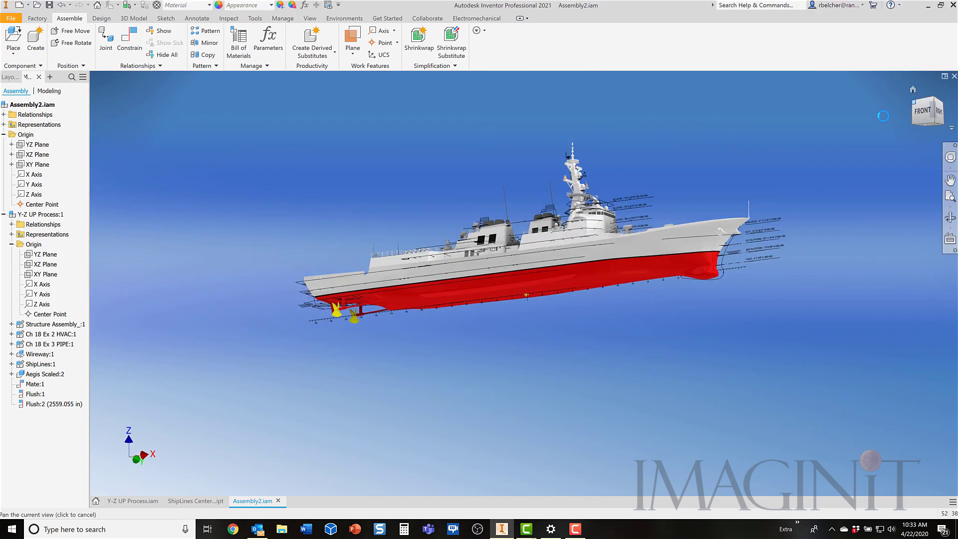
click(942, 107)
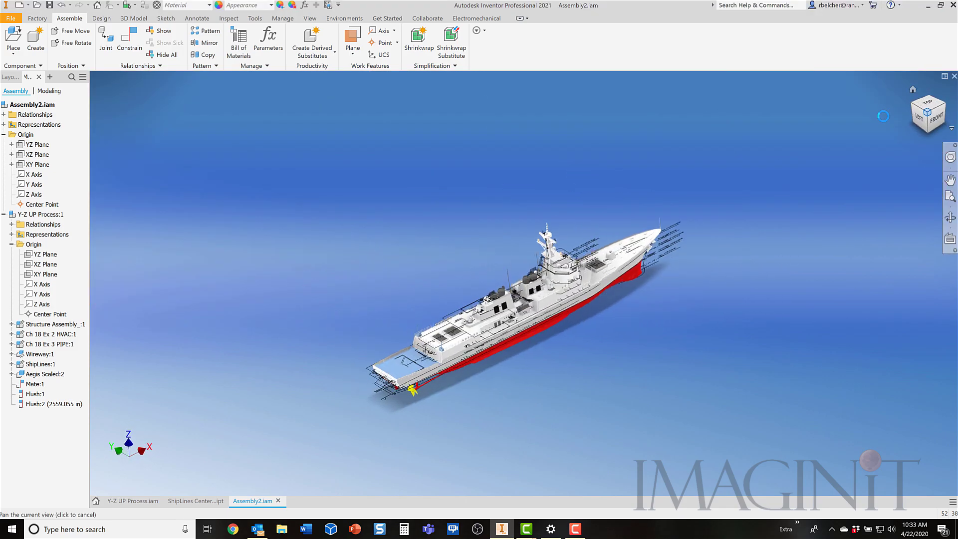
click(943, 108)
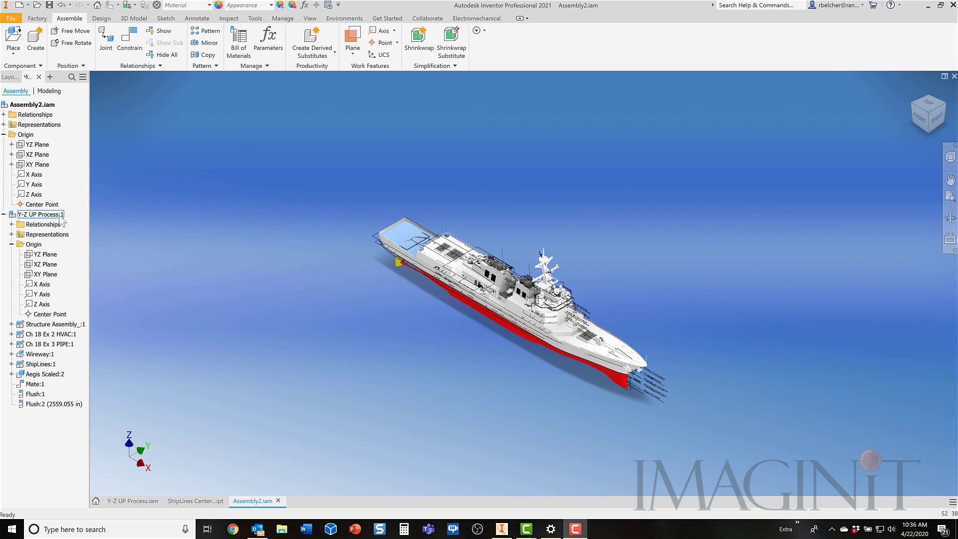
Step: Promote Structure Assembly_:1, Ch 18 Ex 2 HVAC:1, Ch 18 Ex 3 PIPE:1, Wireway:1, ShipLines:1 and Aegis Scaled:2 from Y-Z UP Process:1 to the top-level assembly
click(66, 326)
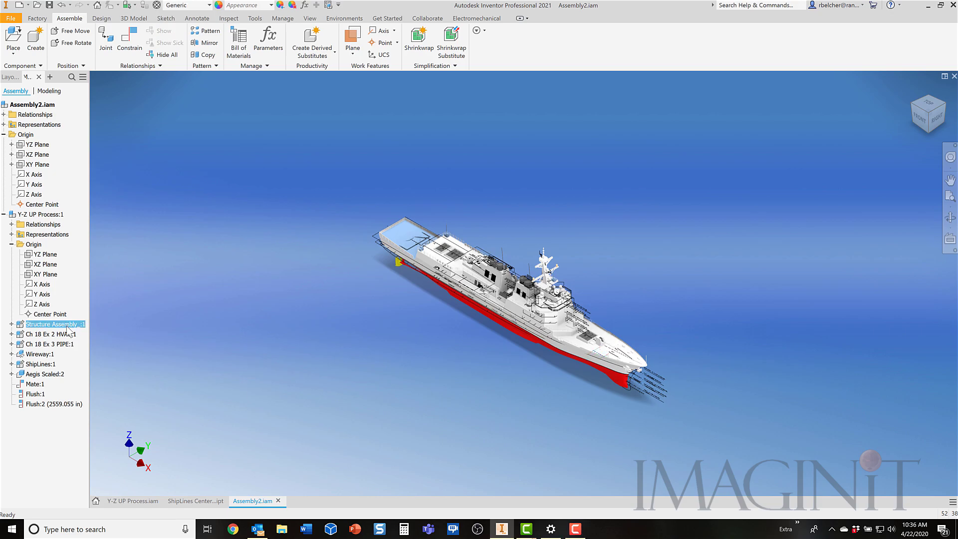
ctrl+click(64, 334)
ctrl+click(59, 345)
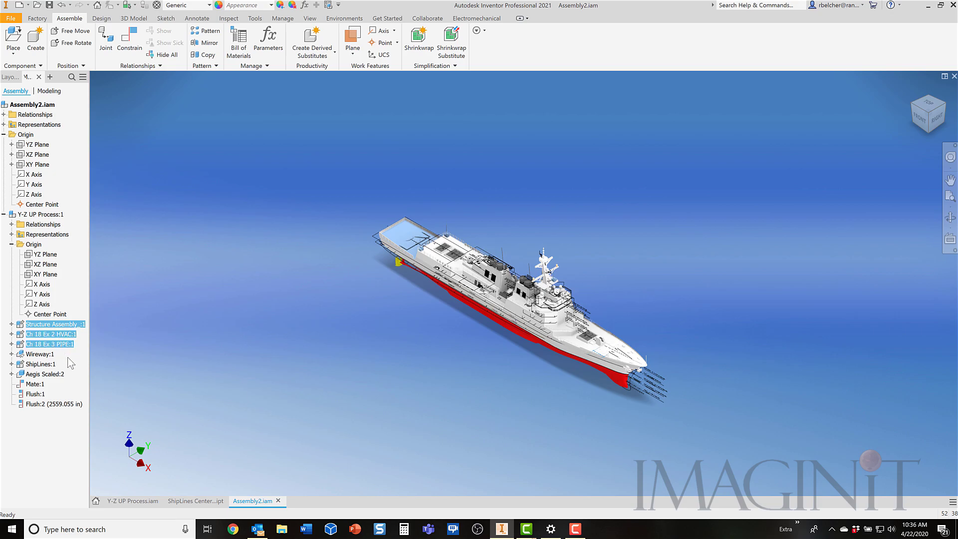
ctrl+click(64, 355)
ctrl+click(50, 363)
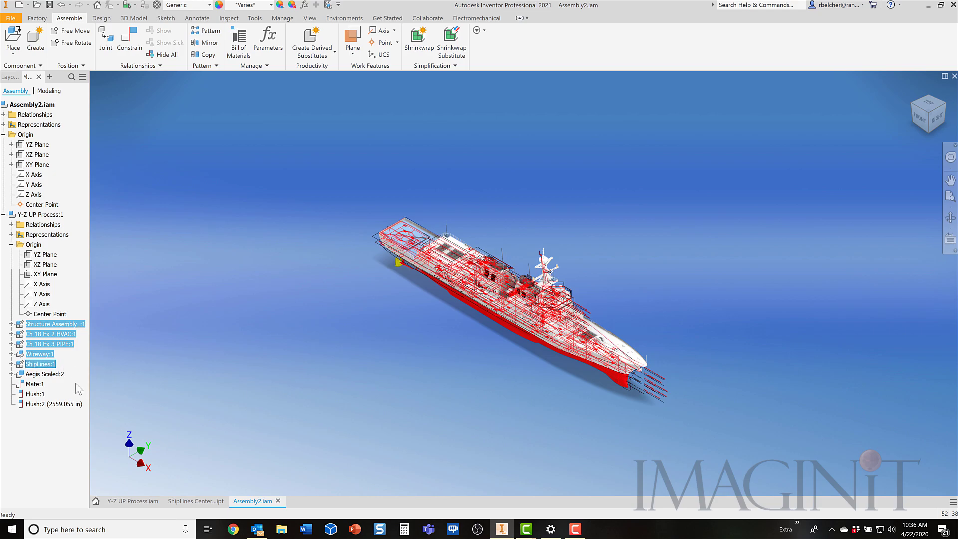
ctrl+click(49, 375)
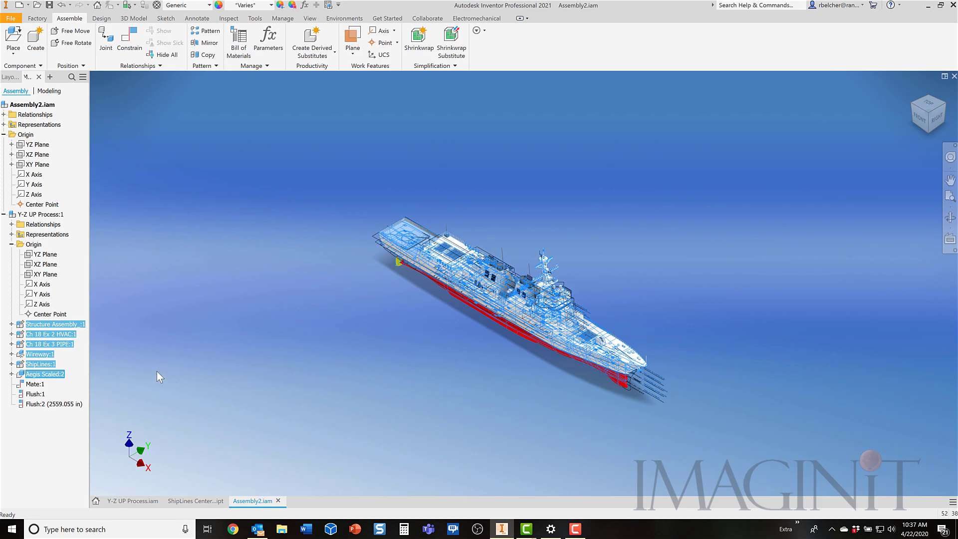
right_click(85, 325)
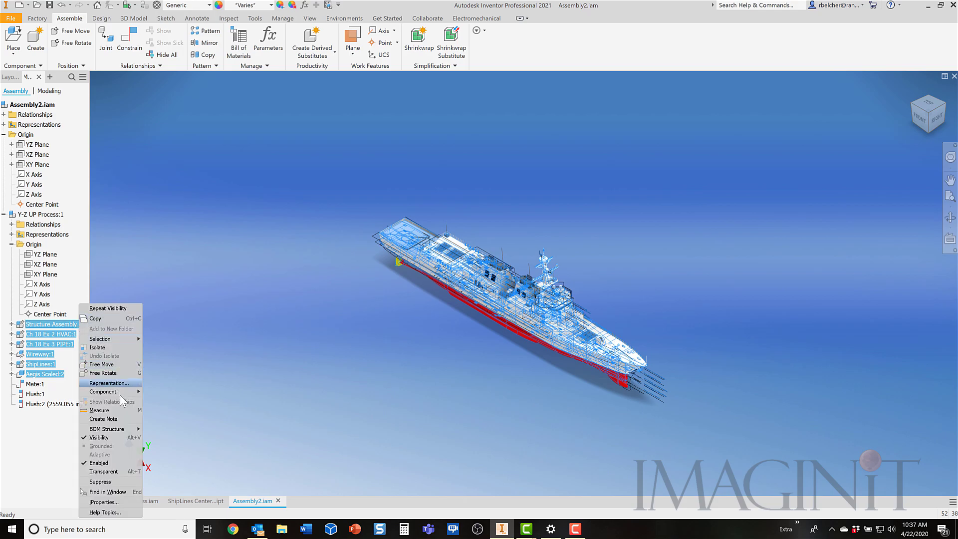
mouse_move(119, 430)
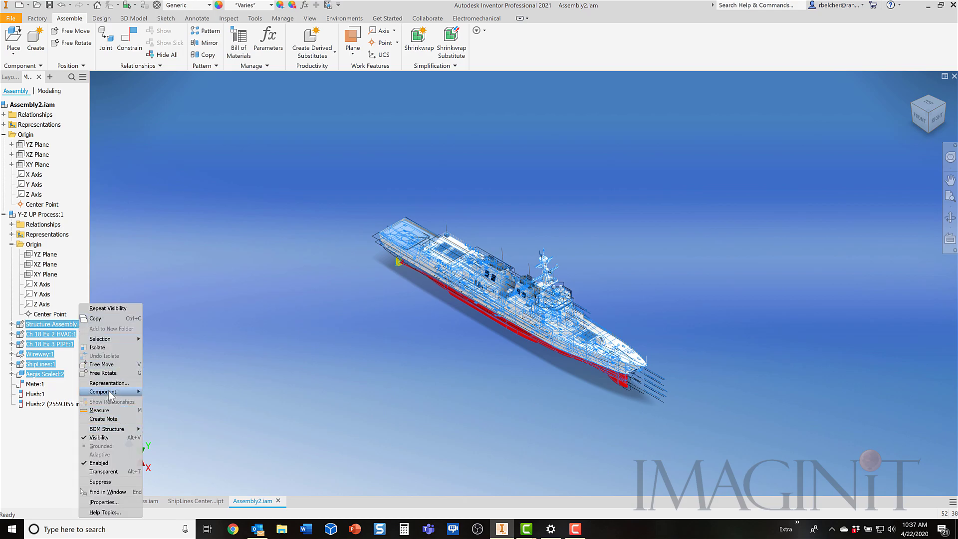
mouse_move(104, 394)
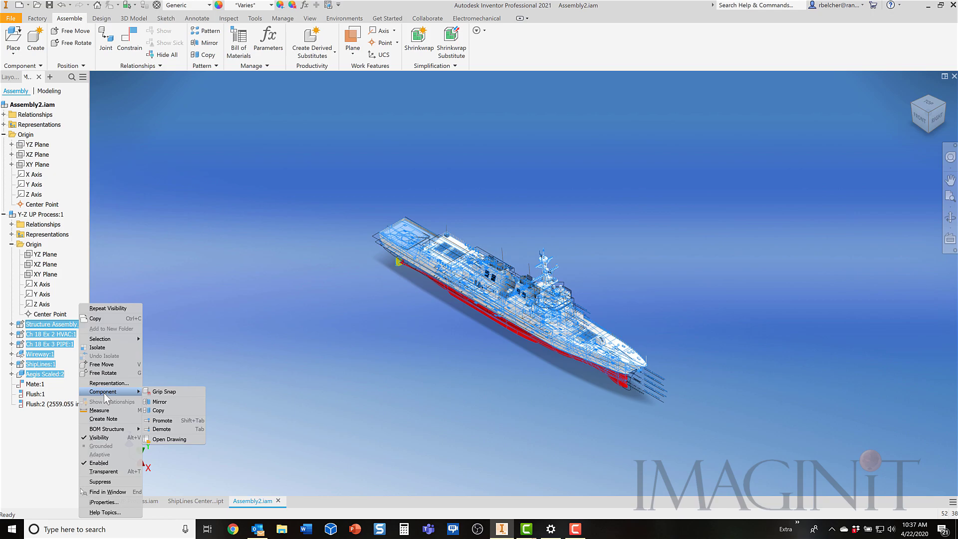
click(161, 421)
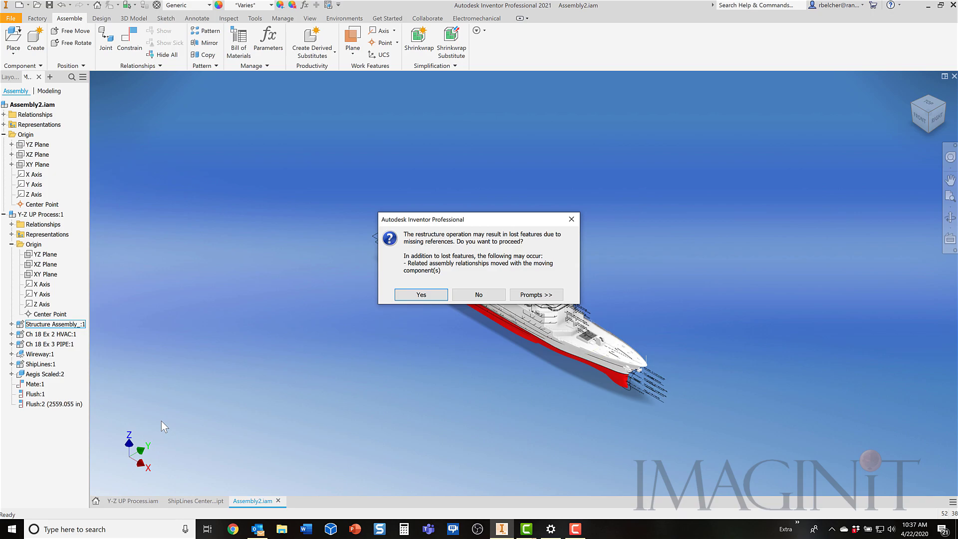
click(420, 296)
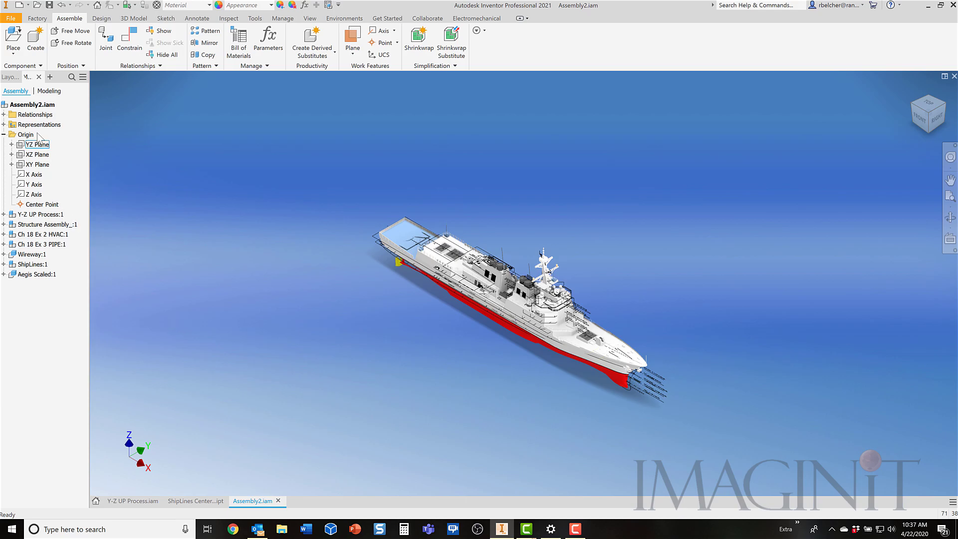
Step: Collapse the Origin folder and delete the Y-Z UP Process:1 component without saving its session edits
click(4, 134)
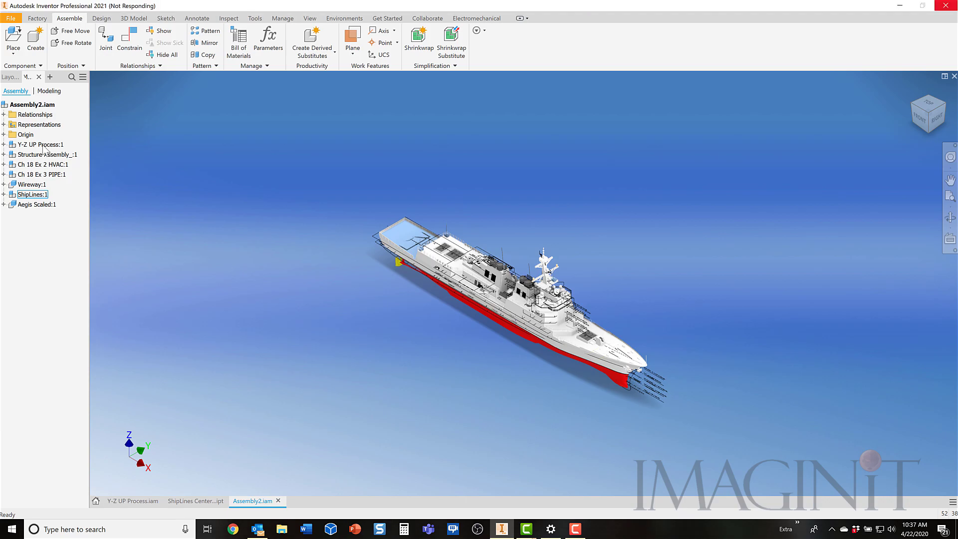
right_click(43, 145)
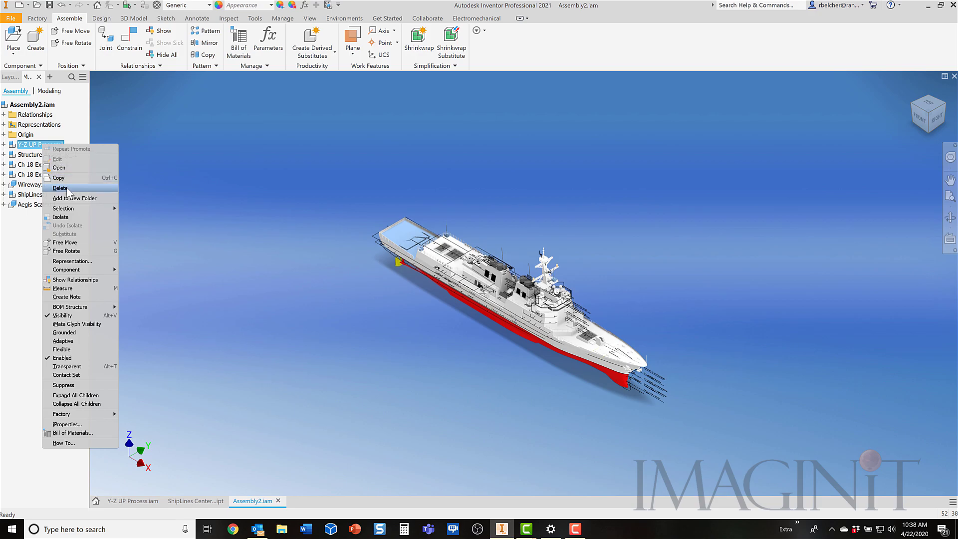
click(90, 185)
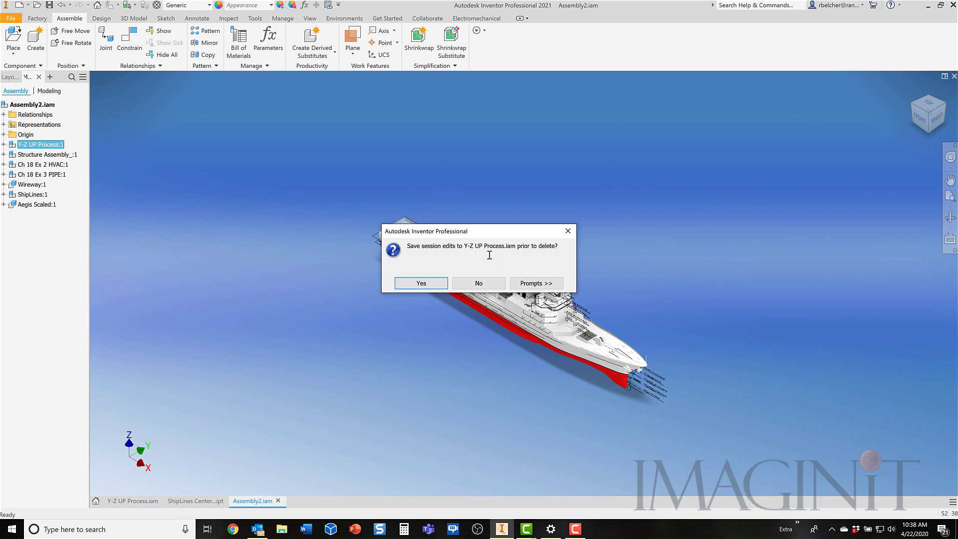
click(487, 285)
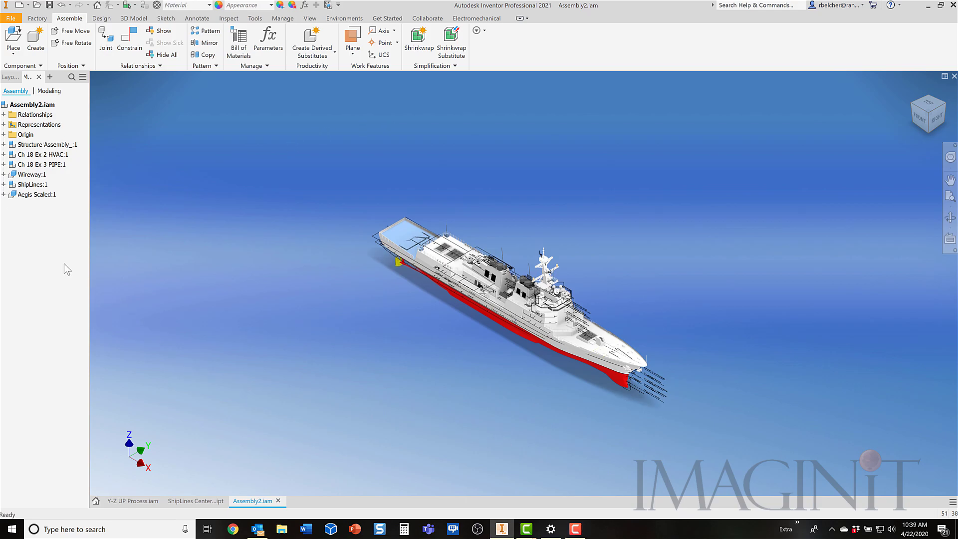
Step: Delete the Aegis Scaled:1 and ShipLines:1 components from the assembly
right_click(42, 199)
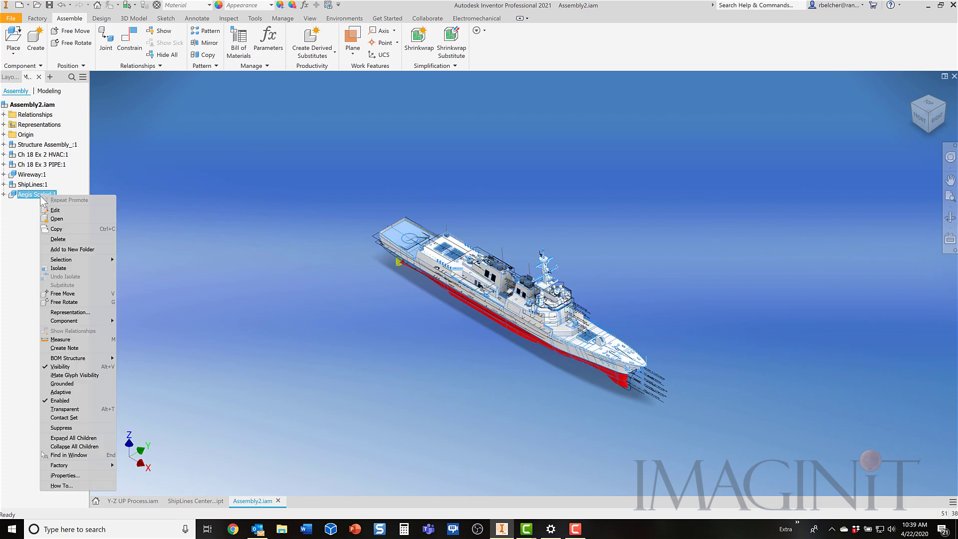
click(58, 239)
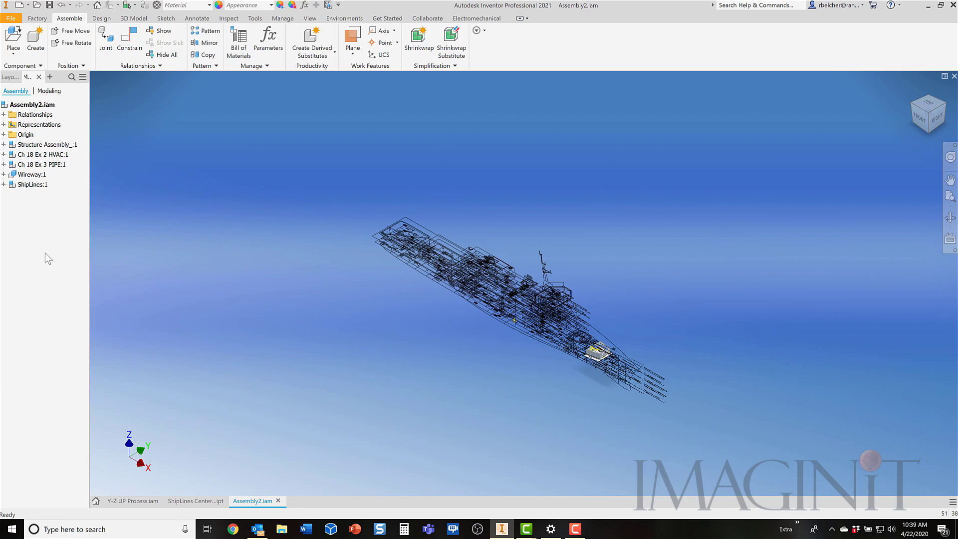
right_click(37, 187)
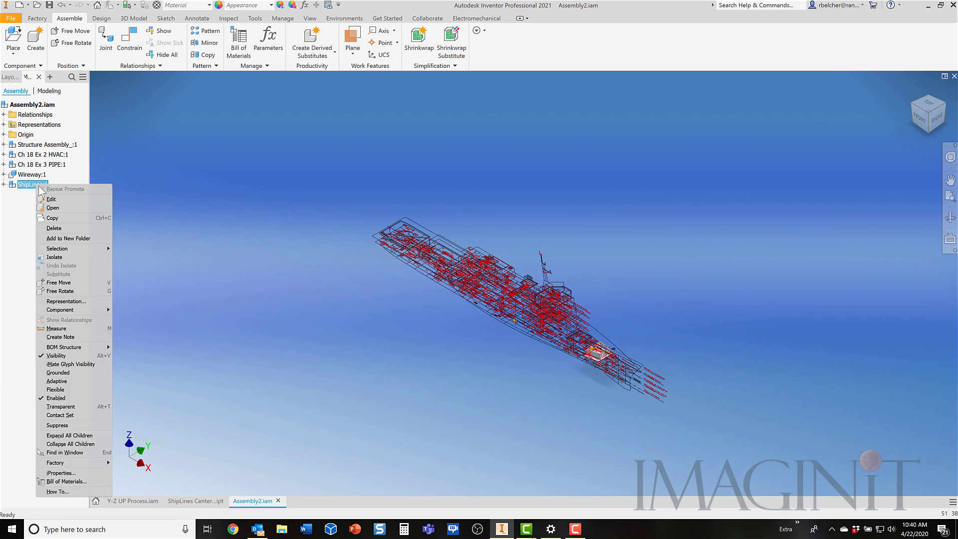
click(58, 224)
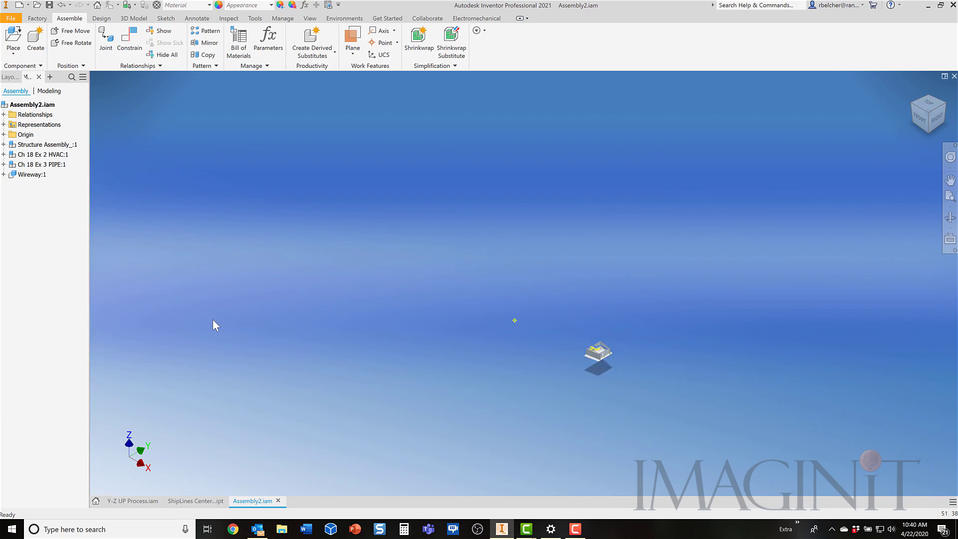
Step: Expand the assembly's Origin folder and turn off the visibility of its Center Point
middle_drag(265, 344, 205, 300)
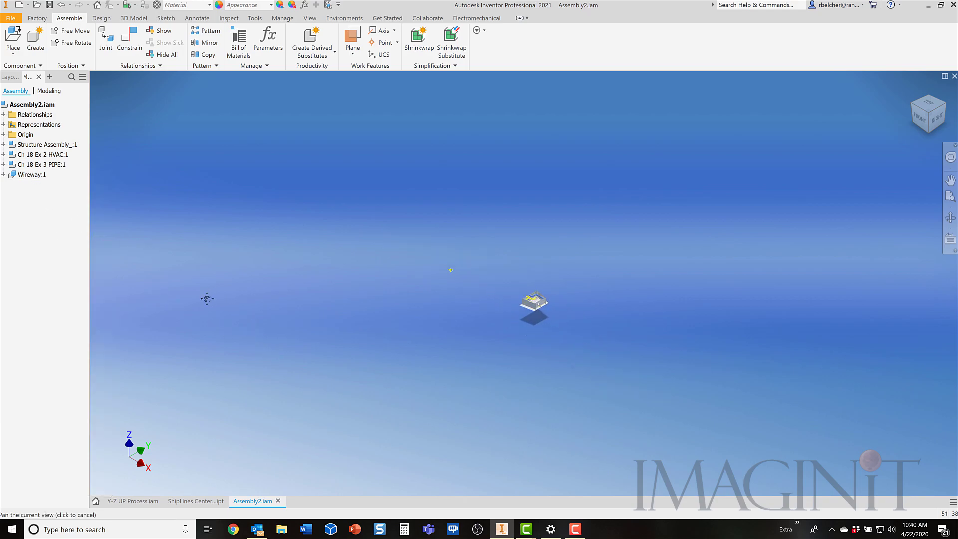
click(4, 134)
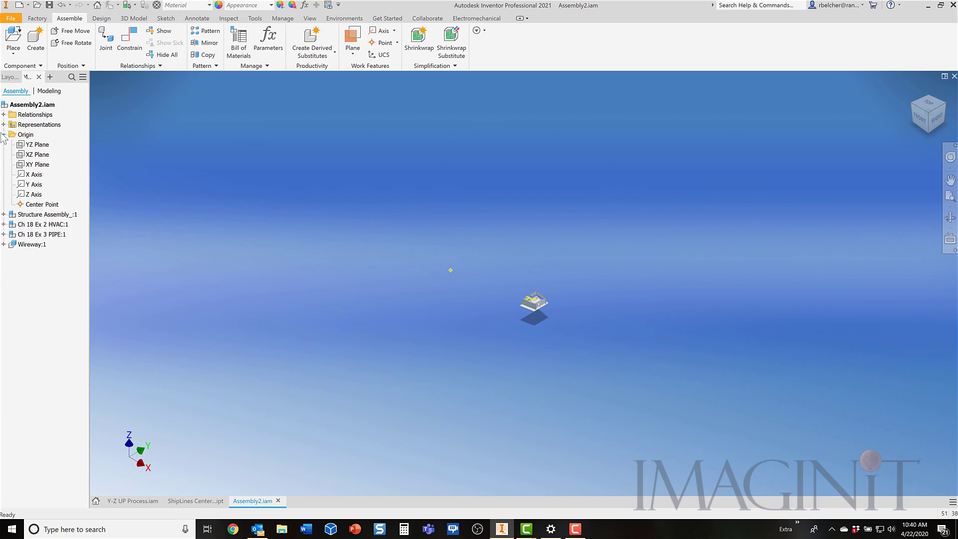
right_click(49, 205)
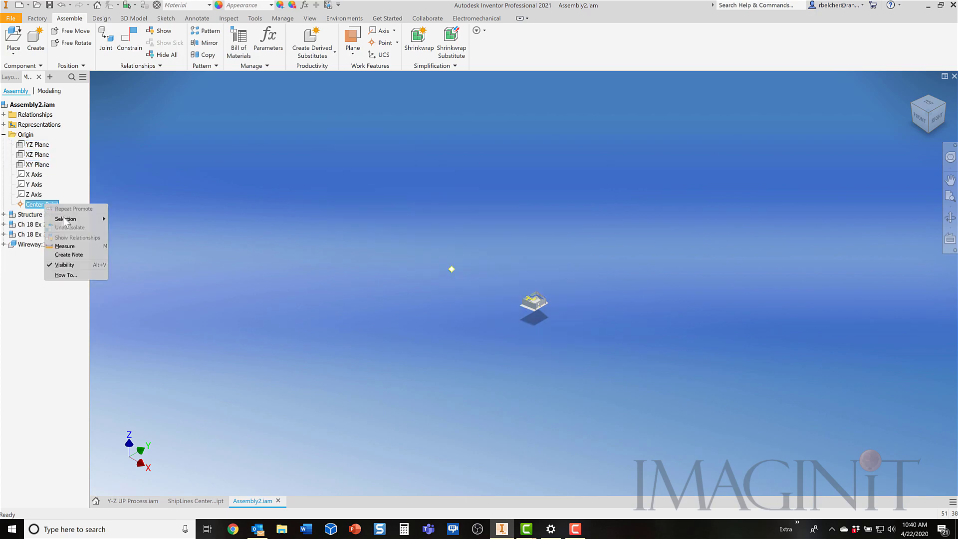
click(64, 265)
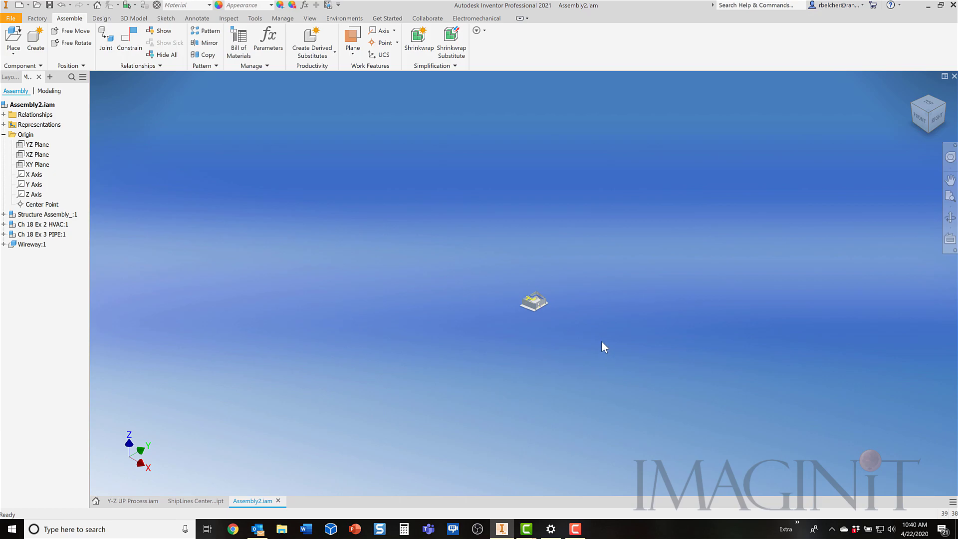
key(Home)
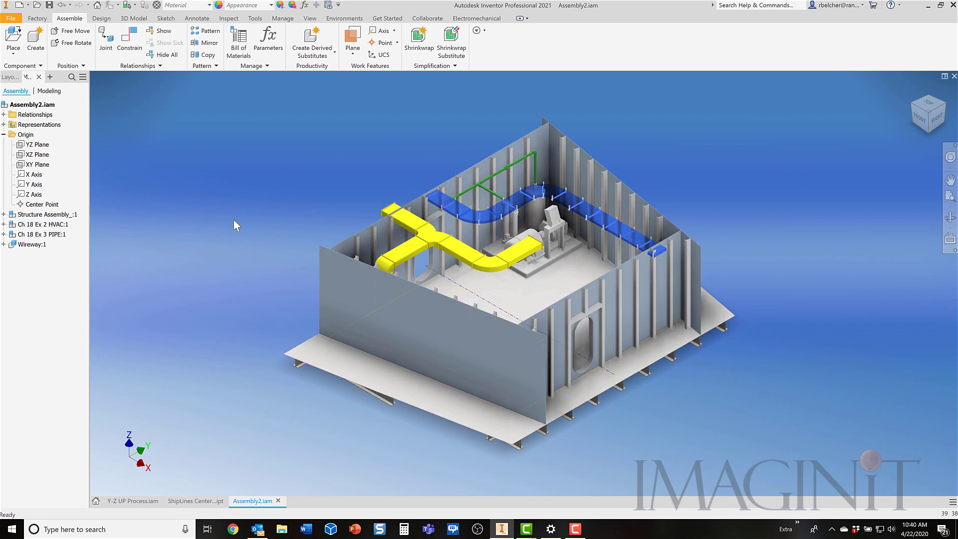
Step: Save the assembly as New Z-UP Assembly in the Inventor for Shipbuilding folder
click(49, 5)
click(587, 191)
click(11, 18)
click(30, 124)
text(New Z)
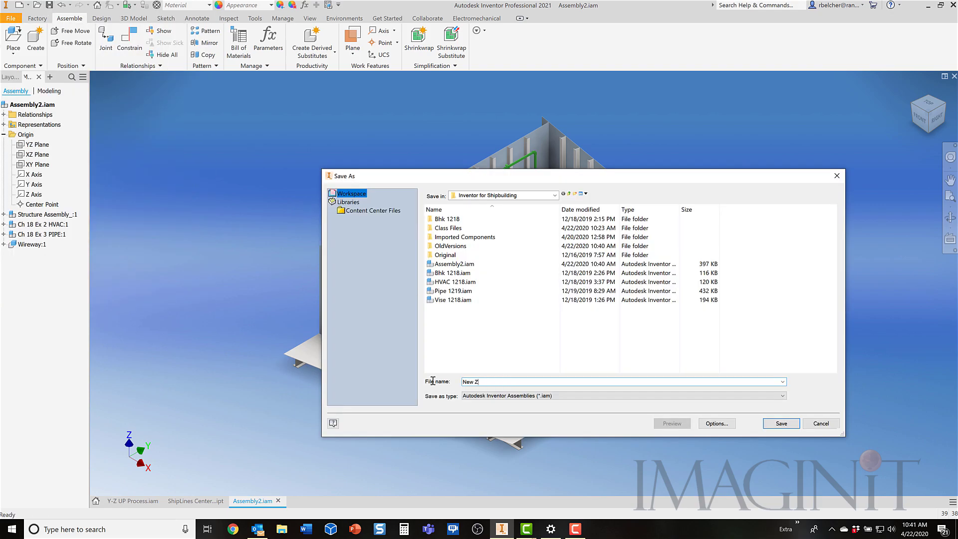
text(-UP Assembly)
key(Return)
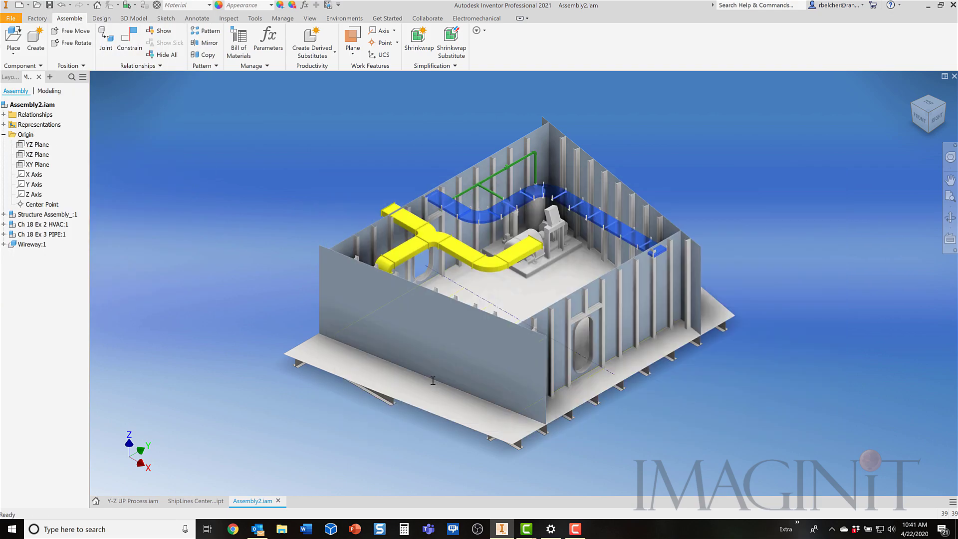